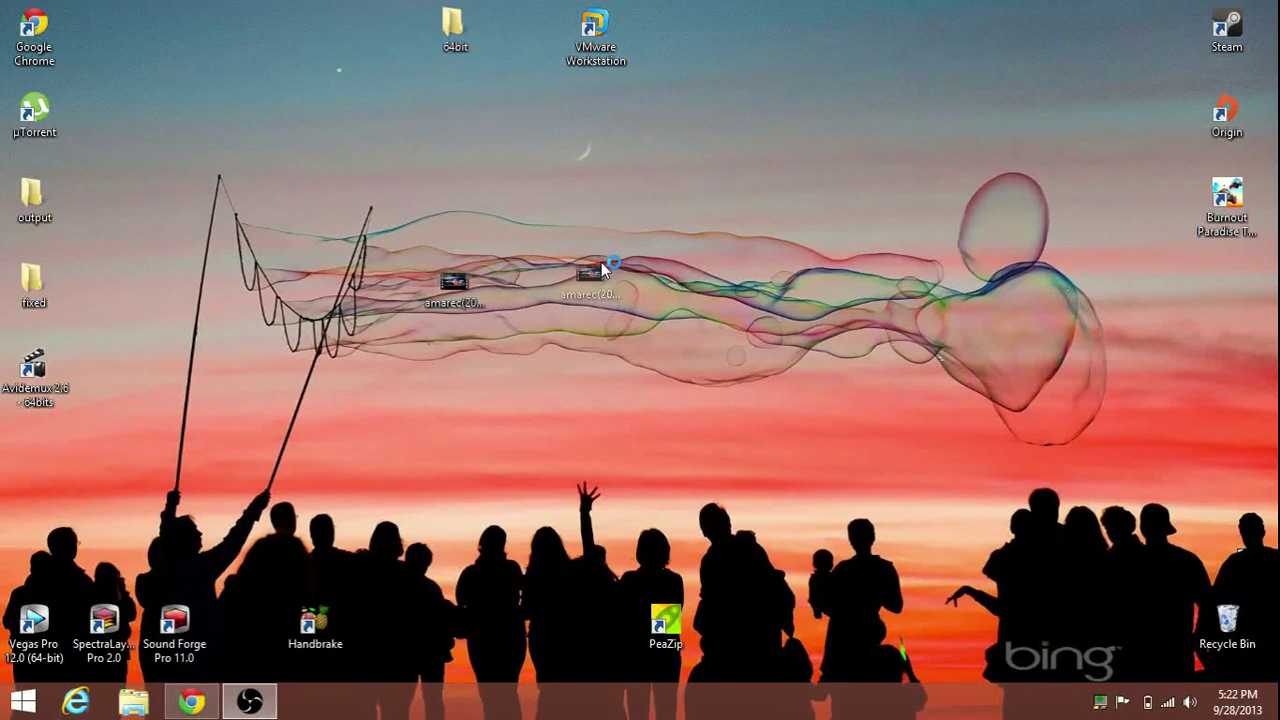
# Step: Launch Vegas Pro 12.0, view and dismiss its codec error, then close it
pyautogui.doubleClick(34, 625)
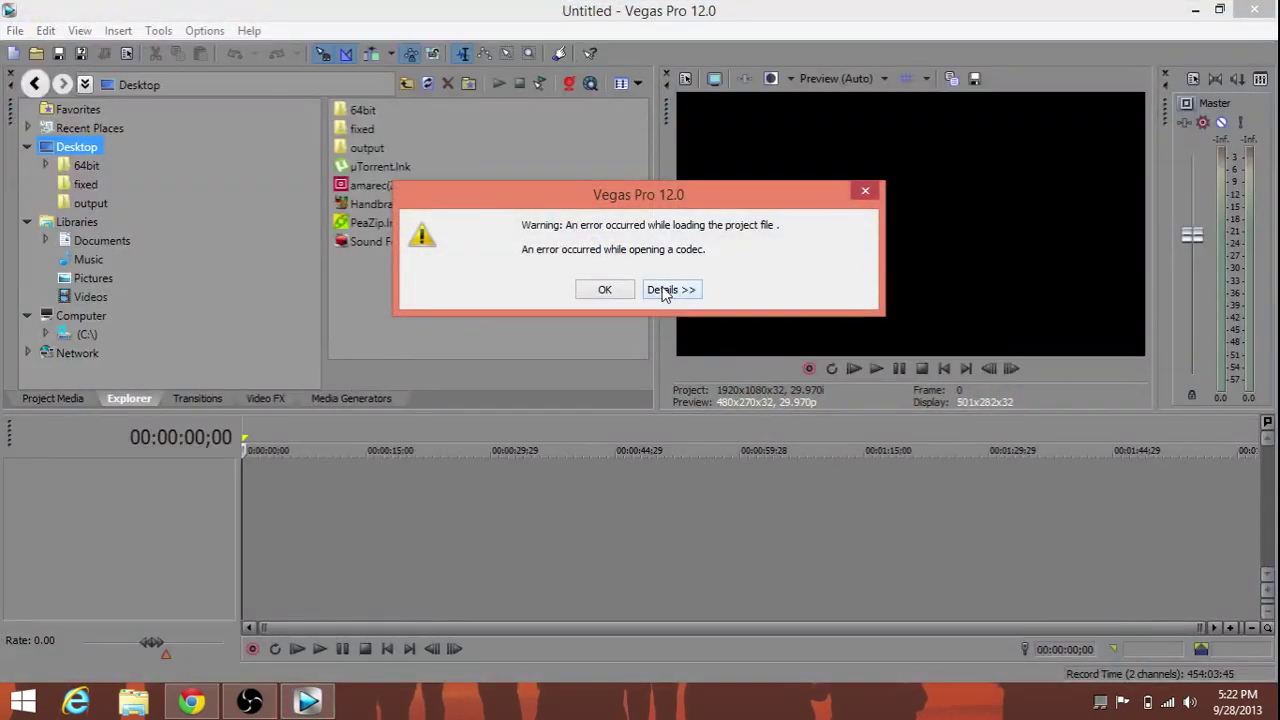
pyautogui.click(664, 290)
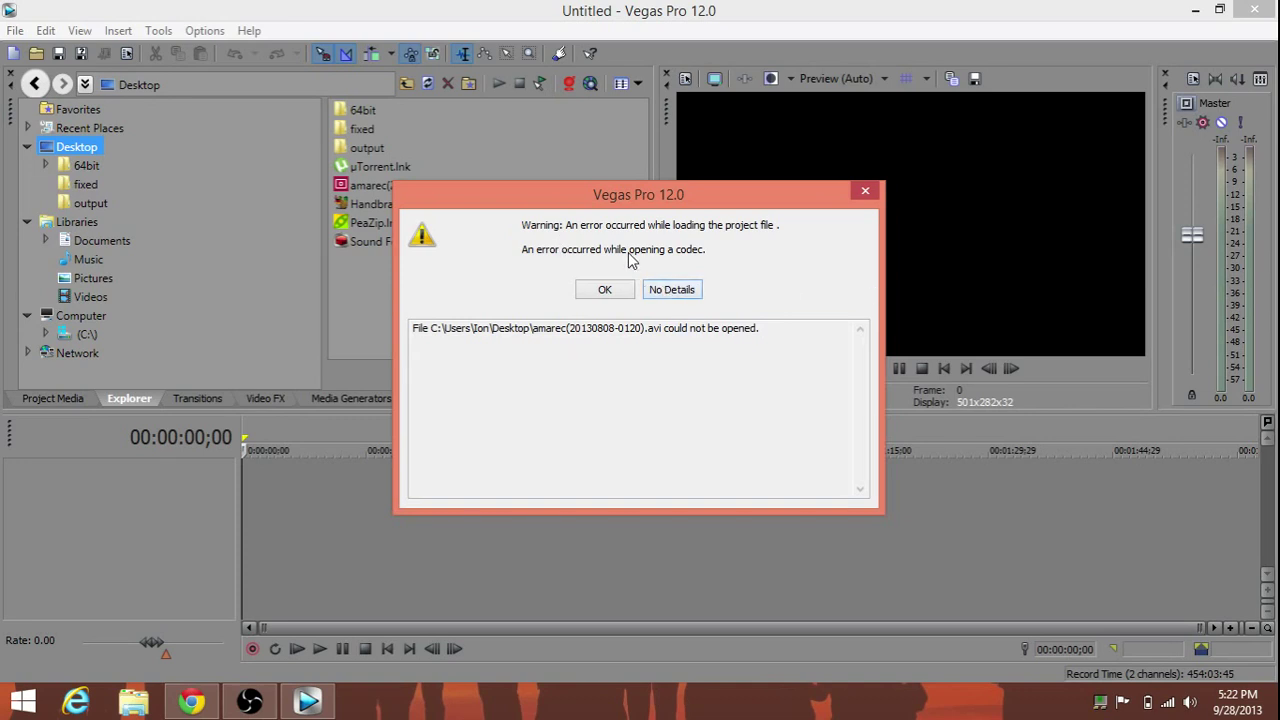
pyautogui.click(604, 289)
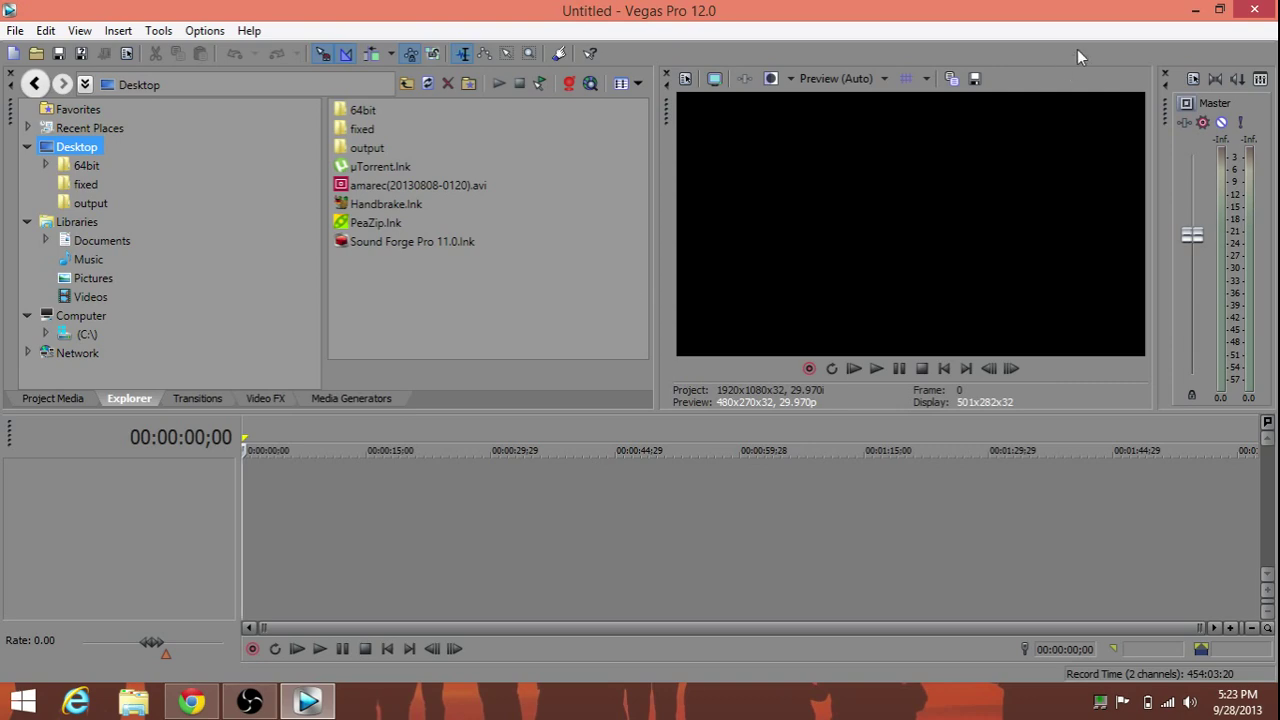
pyautogui.click(1268, 6)
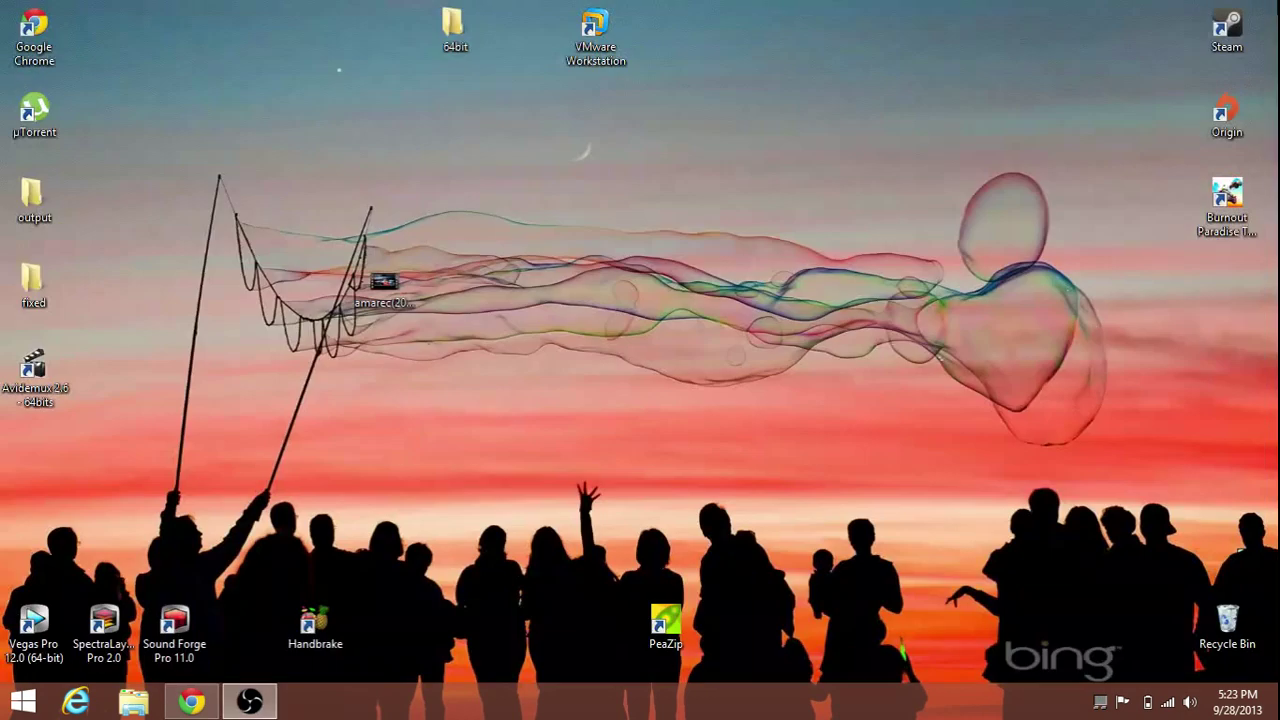
# Step: Back in Chrome, start downloading the MediaInfo installer from the MediaInfo page
pyautogui.click(210, 703)
pyautogui.click(90, 11)
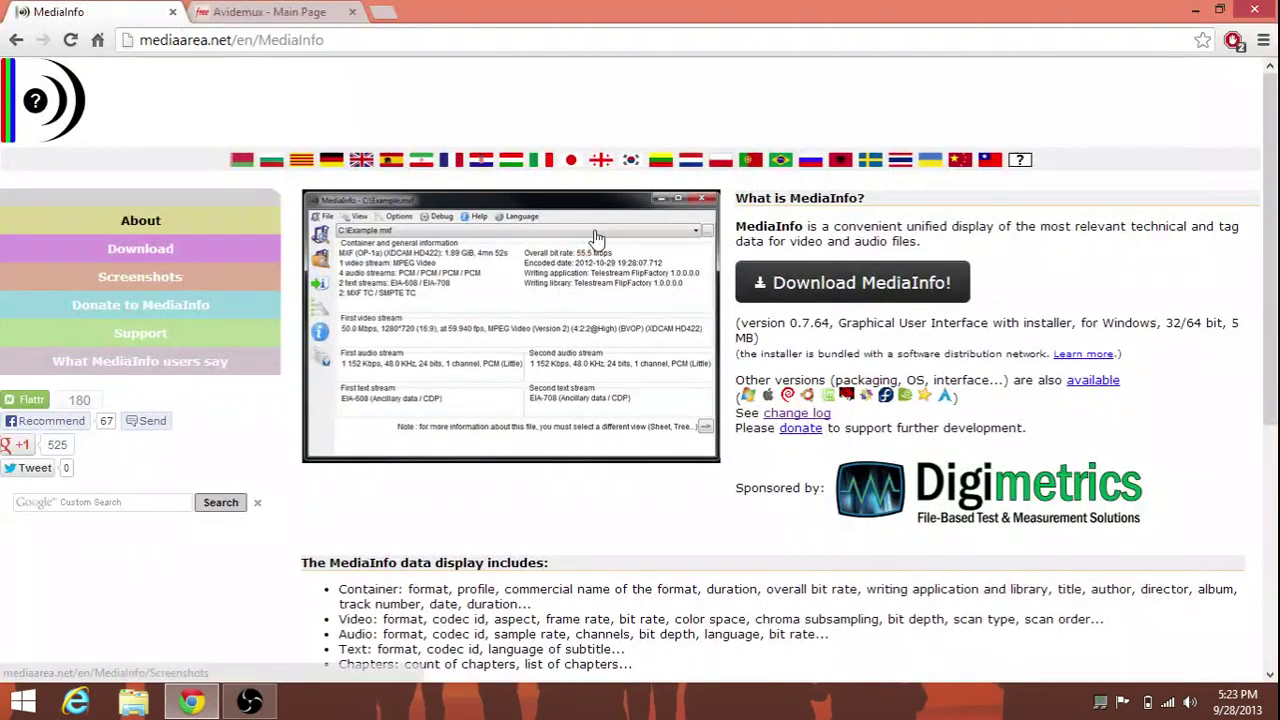
pyautogui.click(864, 283)
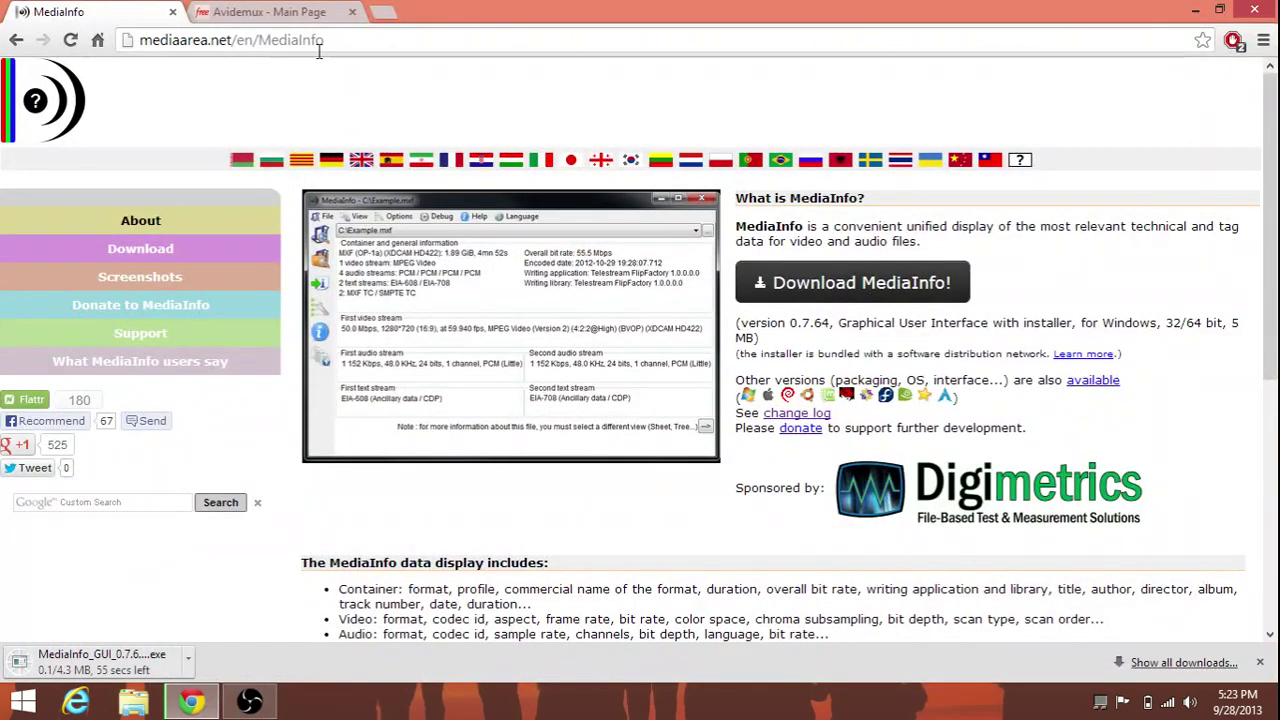
# Step: Get the 64-bit Avidemux 2.6.6 installer from SourceForge and close the MediaInfo tab
pyautogui.click(270, 12)
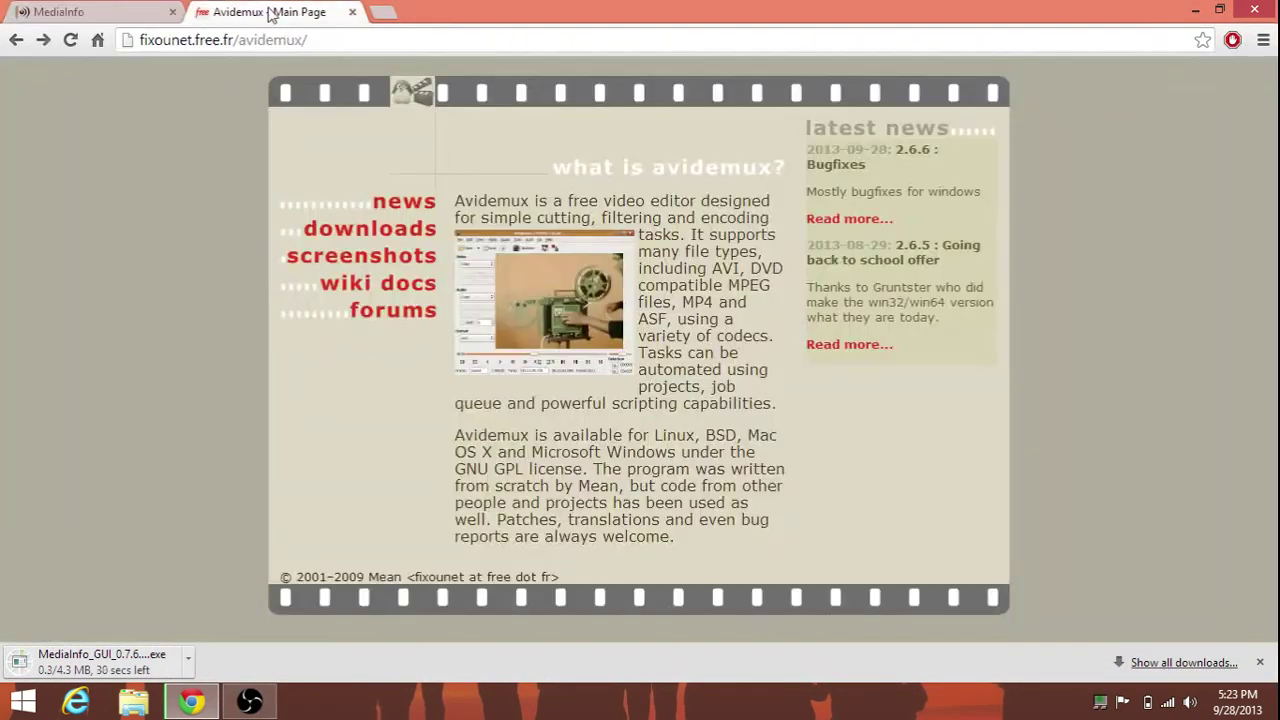
pyautogui.click(368, 228)
pyautogui.scroll(-3, 757, 465)
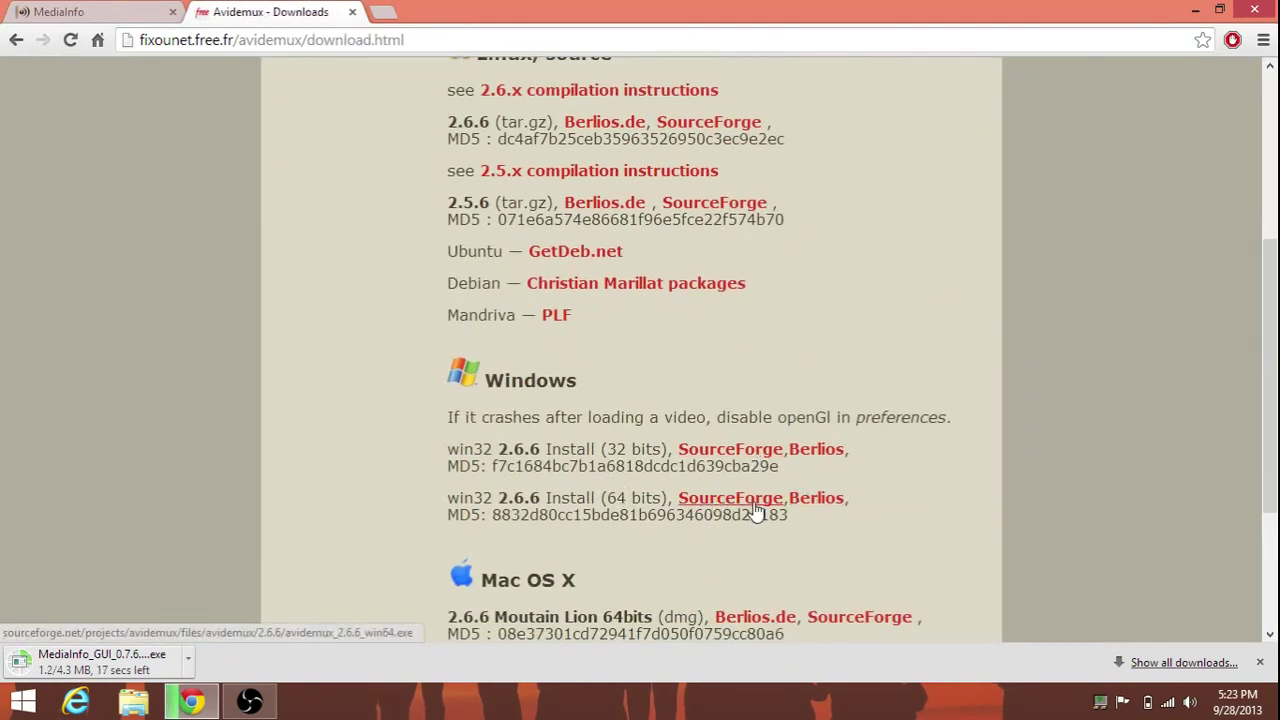
pyautogui.click(745, 500)
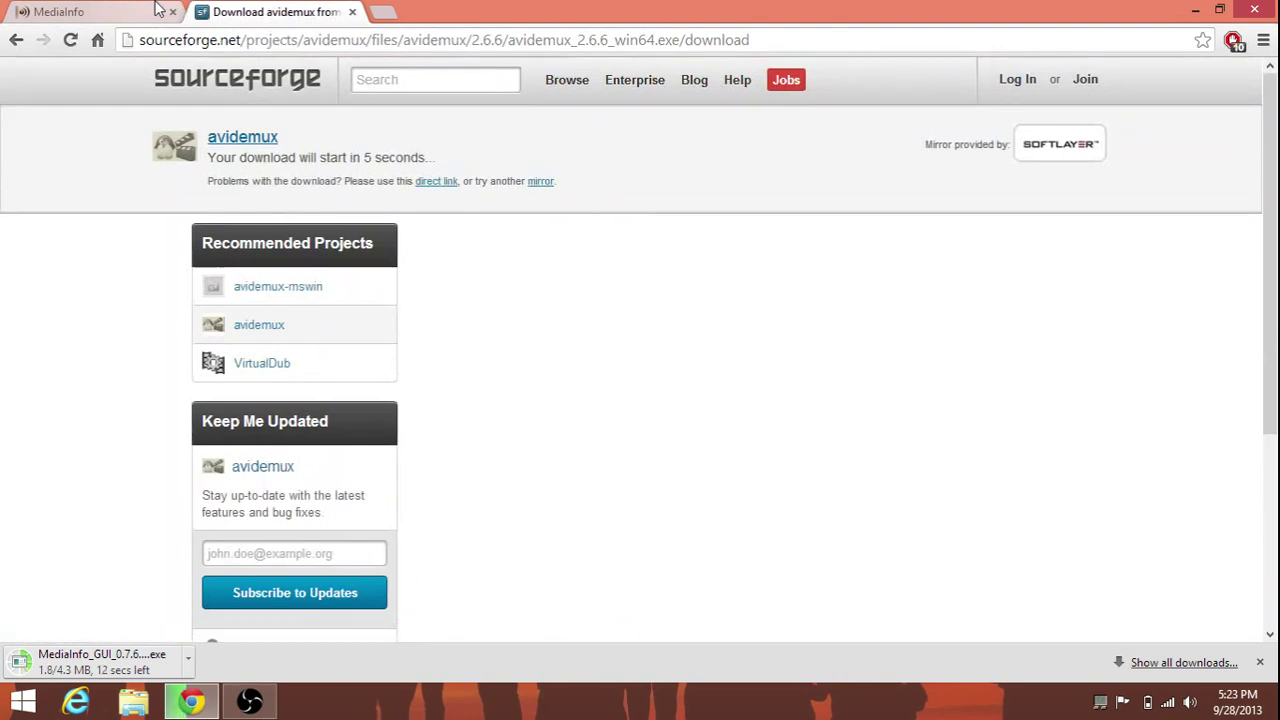
pyautogui.click(165, 11)
pyautogui.click(172, 12)
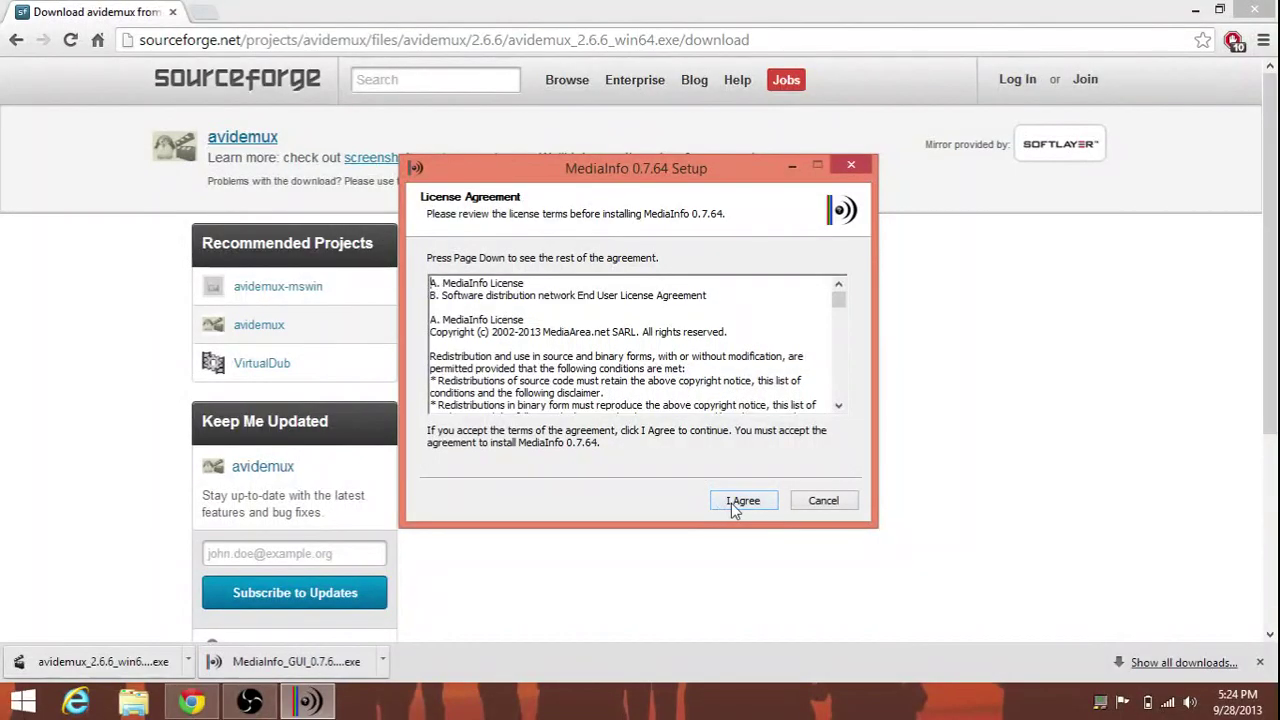
# Step: Install MediaInfo 0.7.64 to the default folder via Custom install, declining the toolbar extras
pyautogui.click(731, 503)
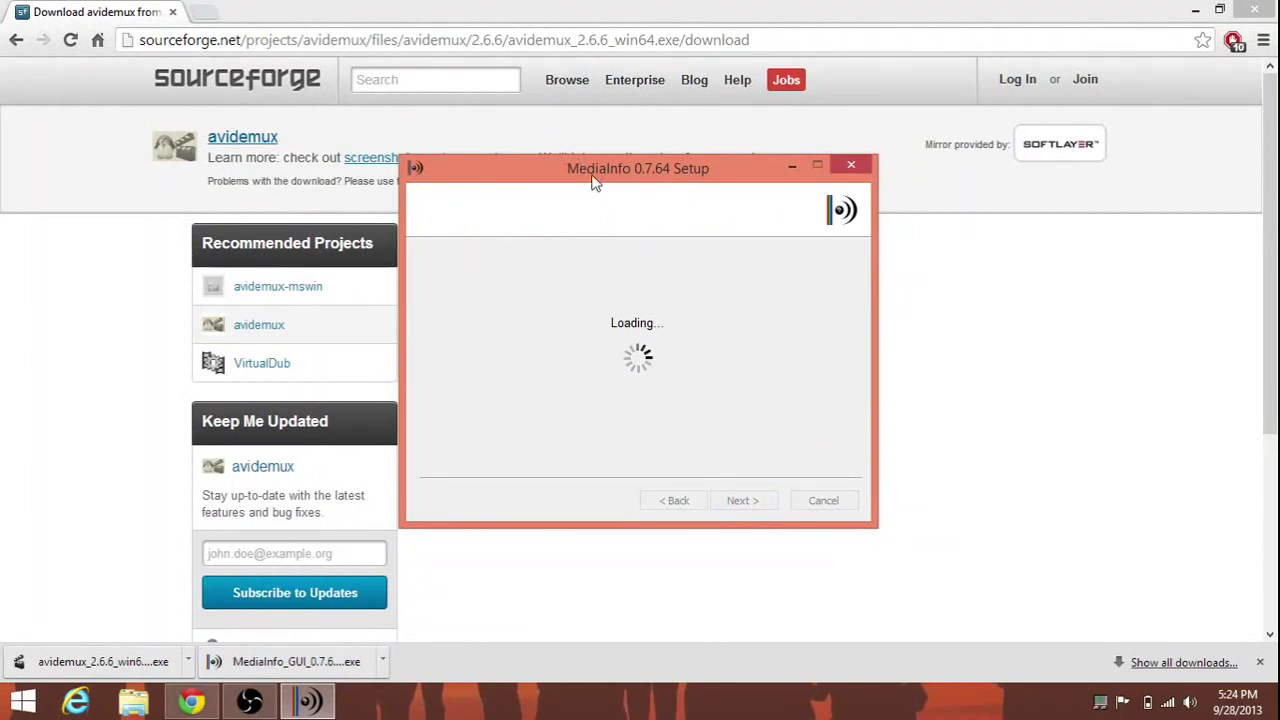
pyautogui.click(503, 320)
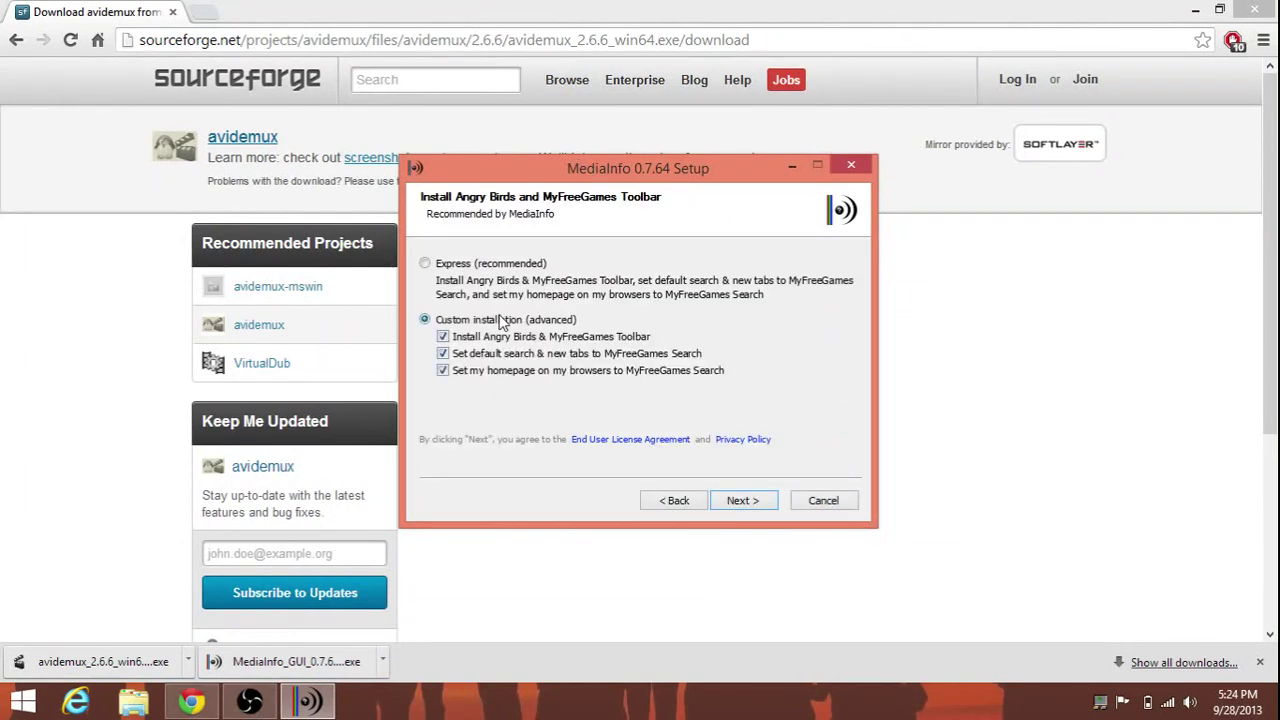
pyautogui.click(441, 337)
pyautogui.click(755, 504)
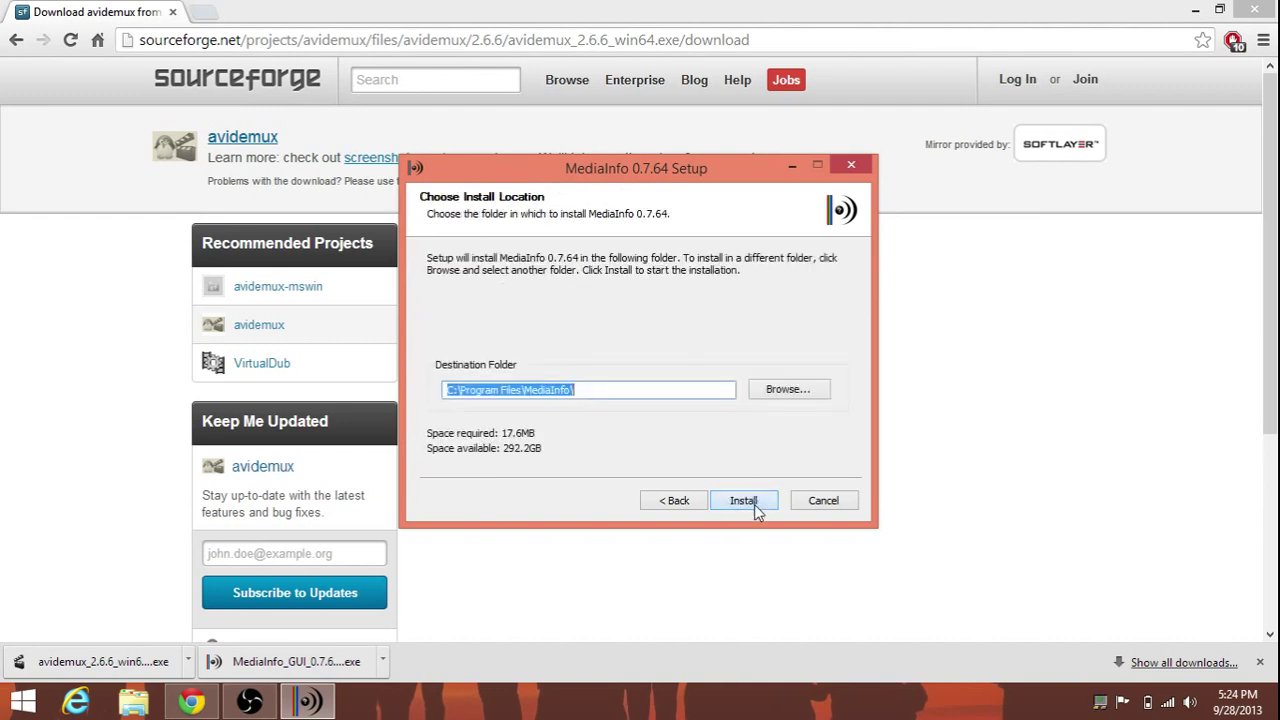
pyautogui.click(755, 504)
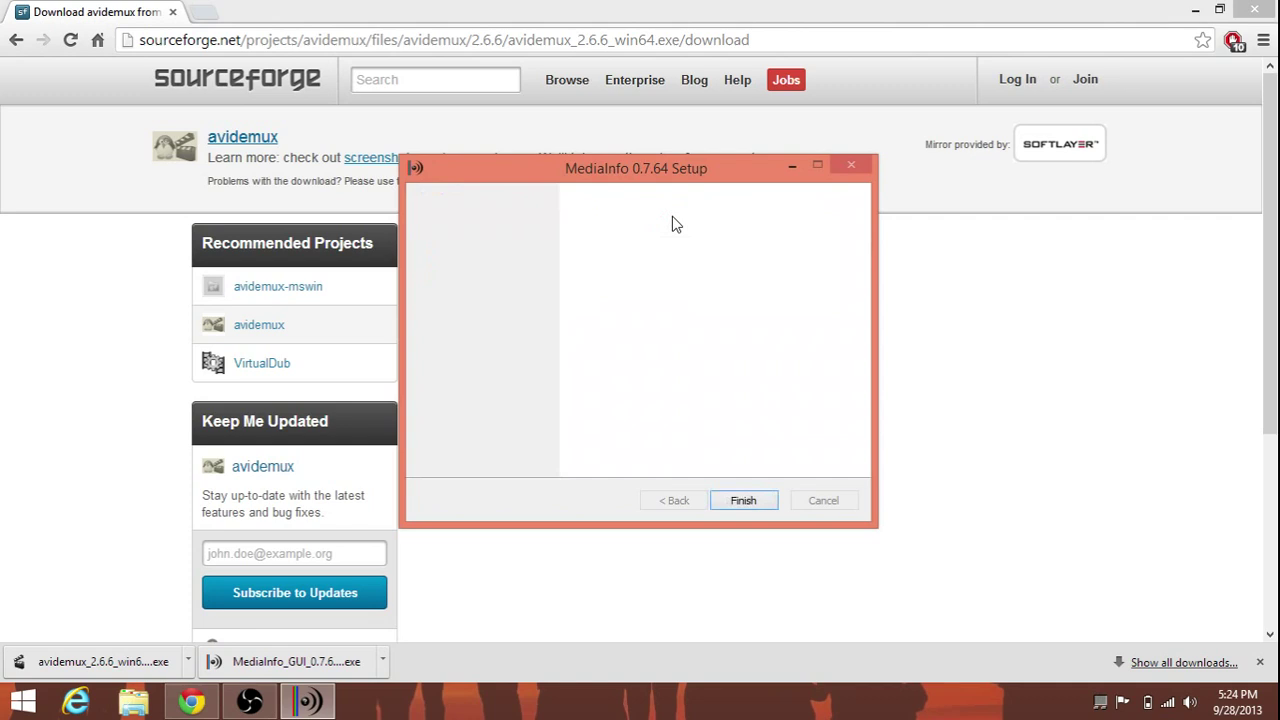
pyautogui.click(738, 506)
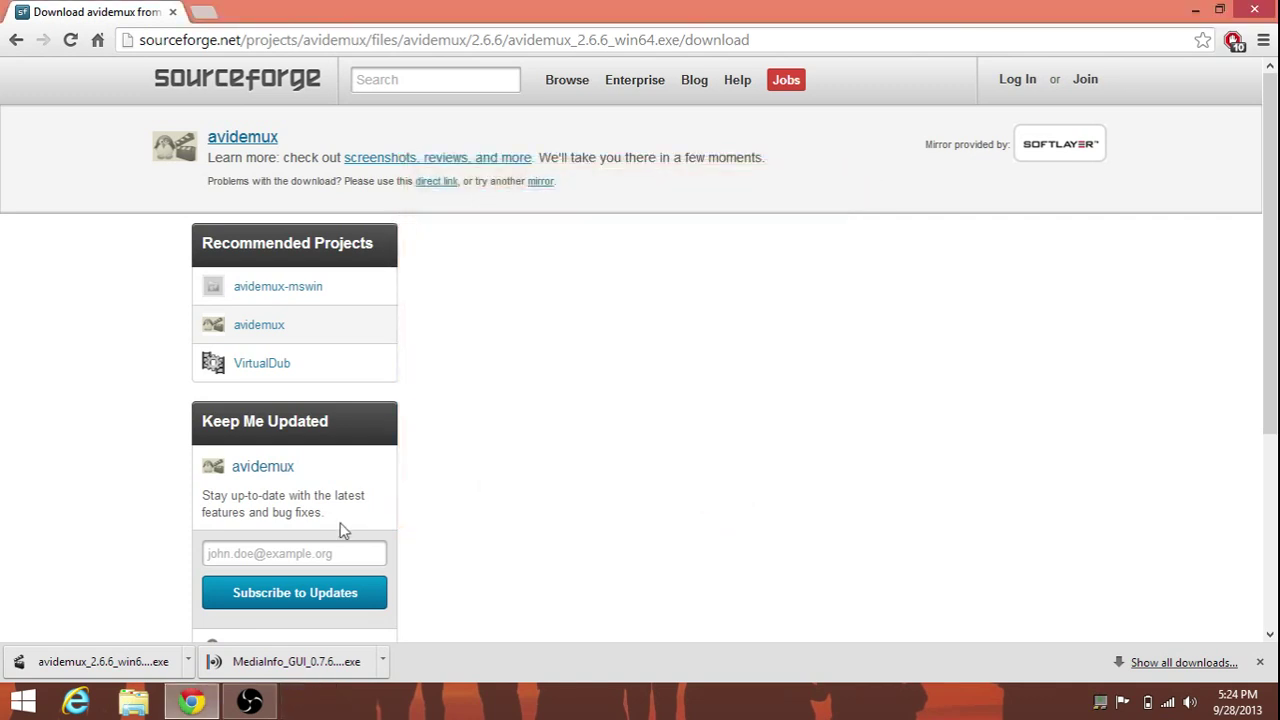
# Step: Launch the downloaded Avidemux installer, allowing it past the unrecognized-app warning
pyautogui.click(108, 660)
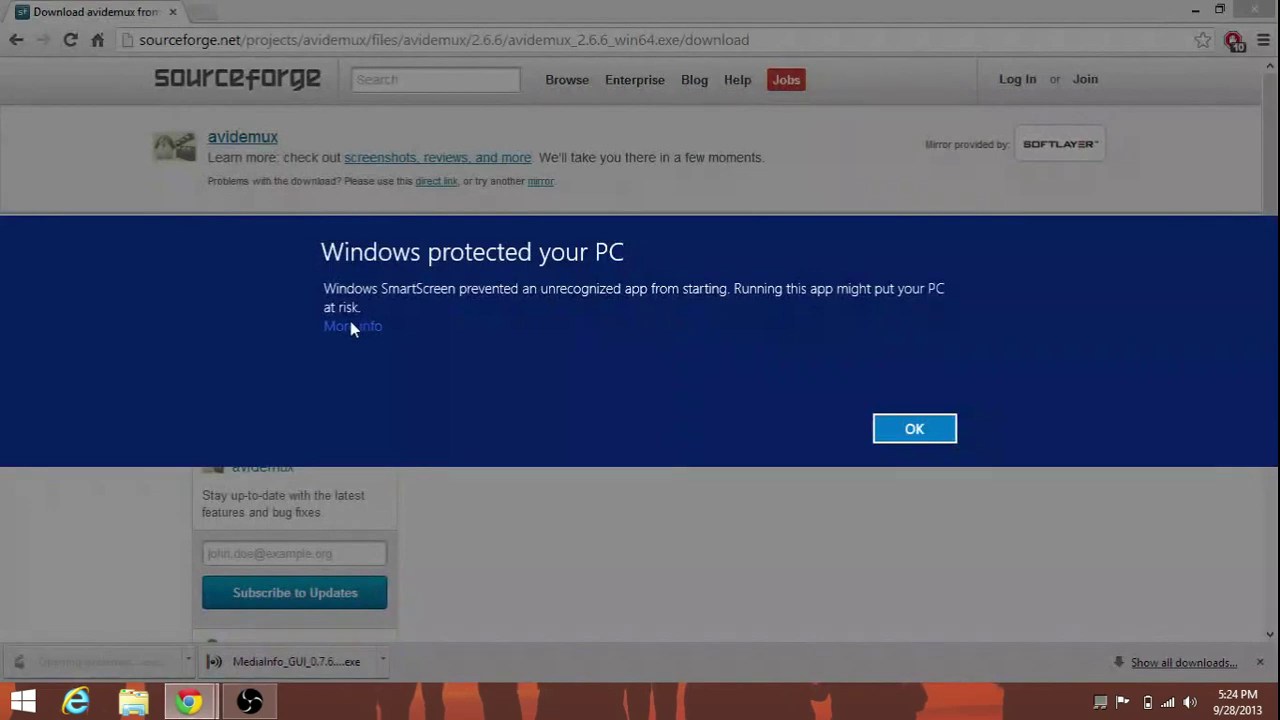
pyautogui.click(350, 324)
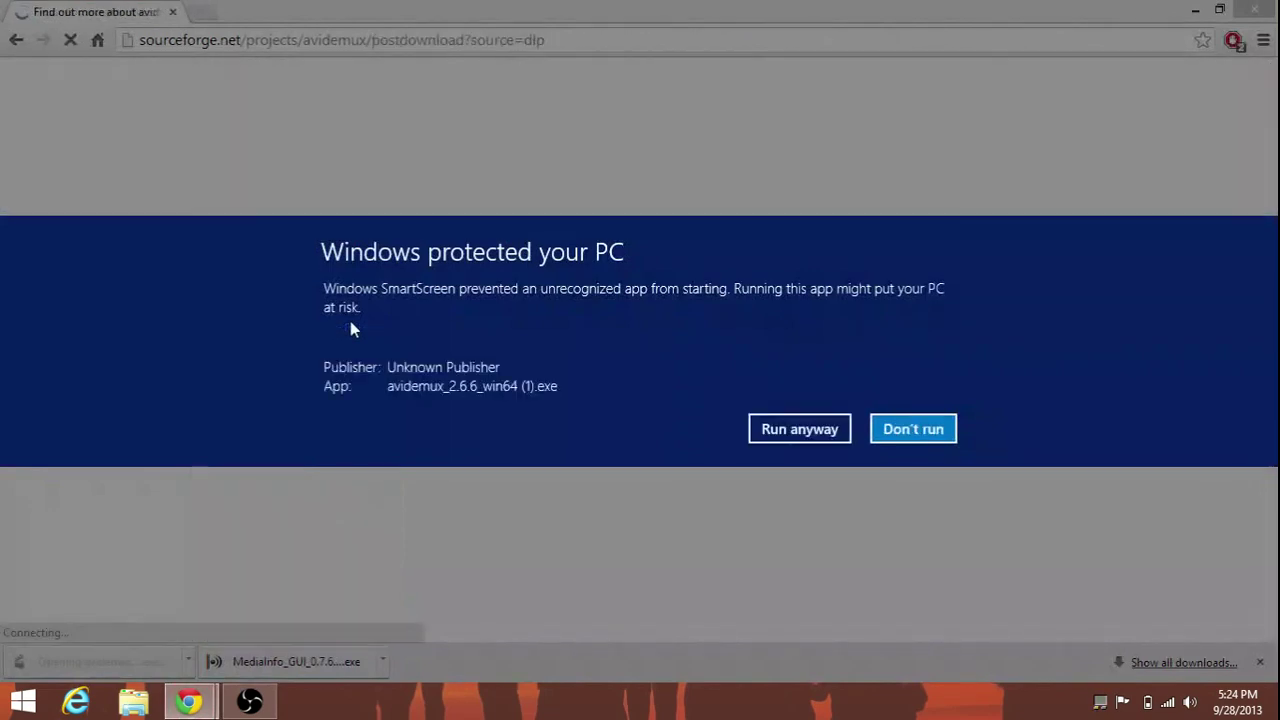
pyautogui.click(779, 431)
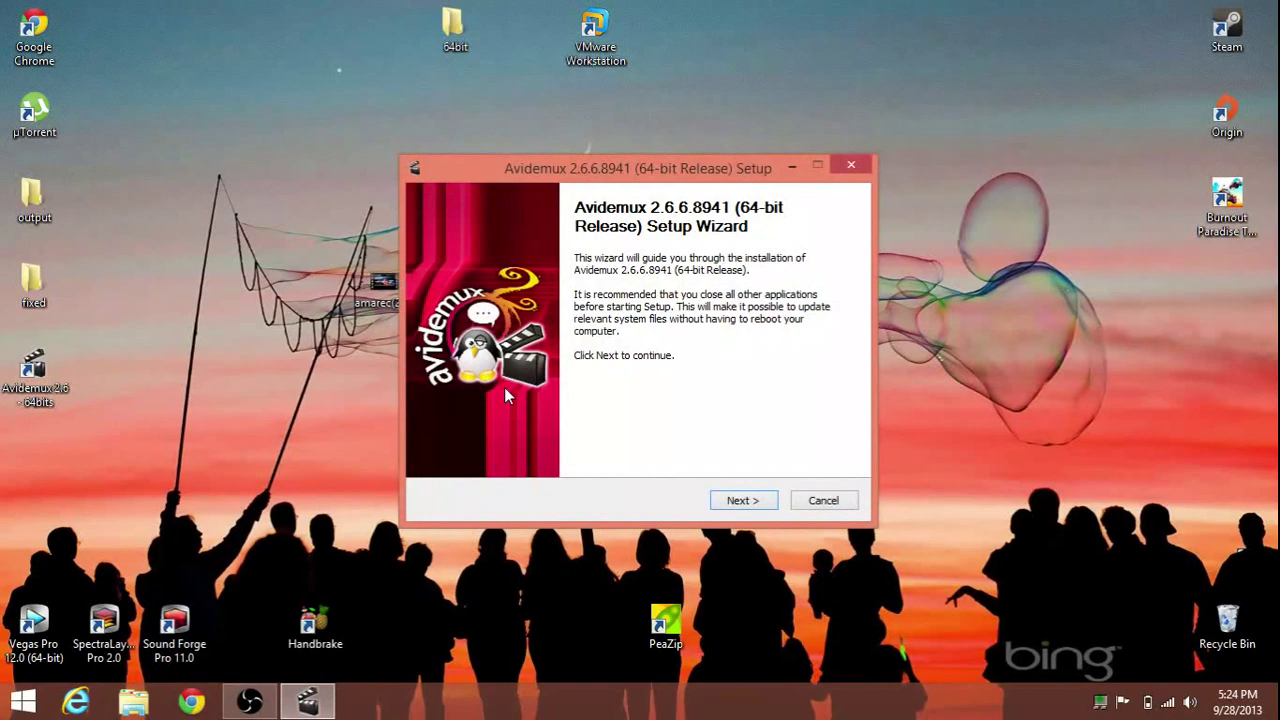
# Step: Accept the license and set the Avidemux install type to Full
pyautogui.click(737, 500)
pyautogui.click(737, 500)
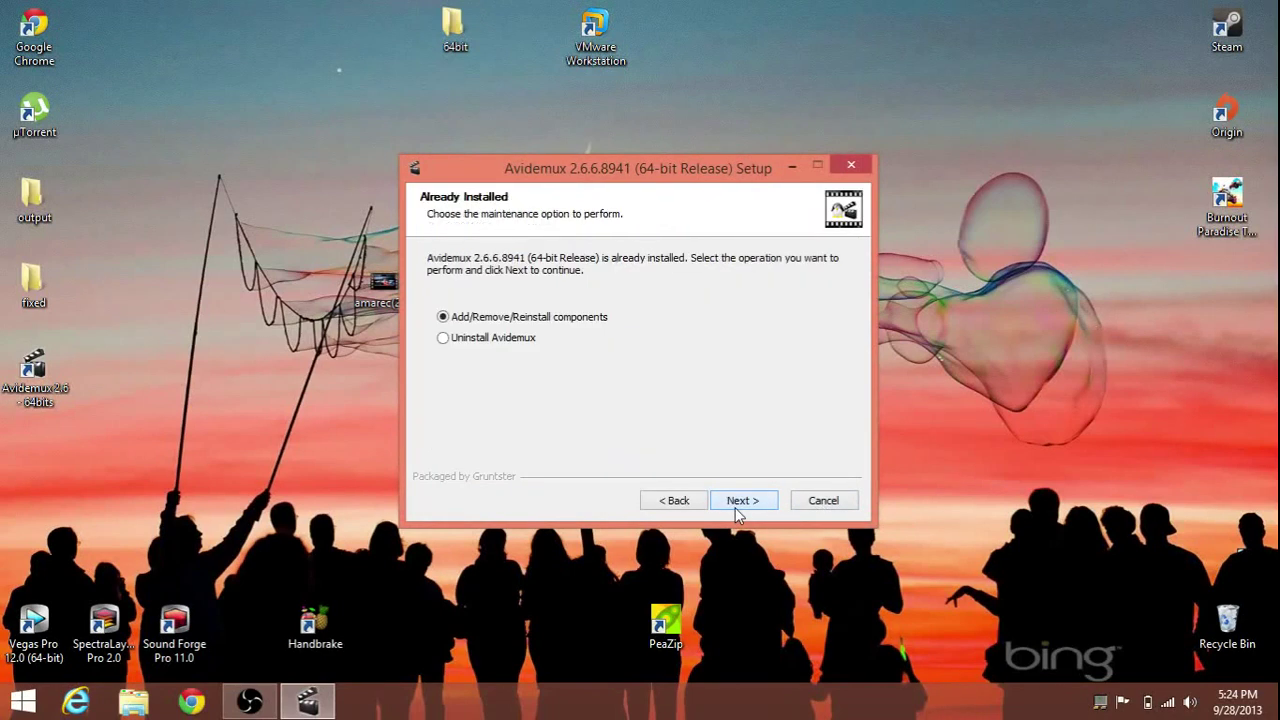
pyautogui.click(737, 510)
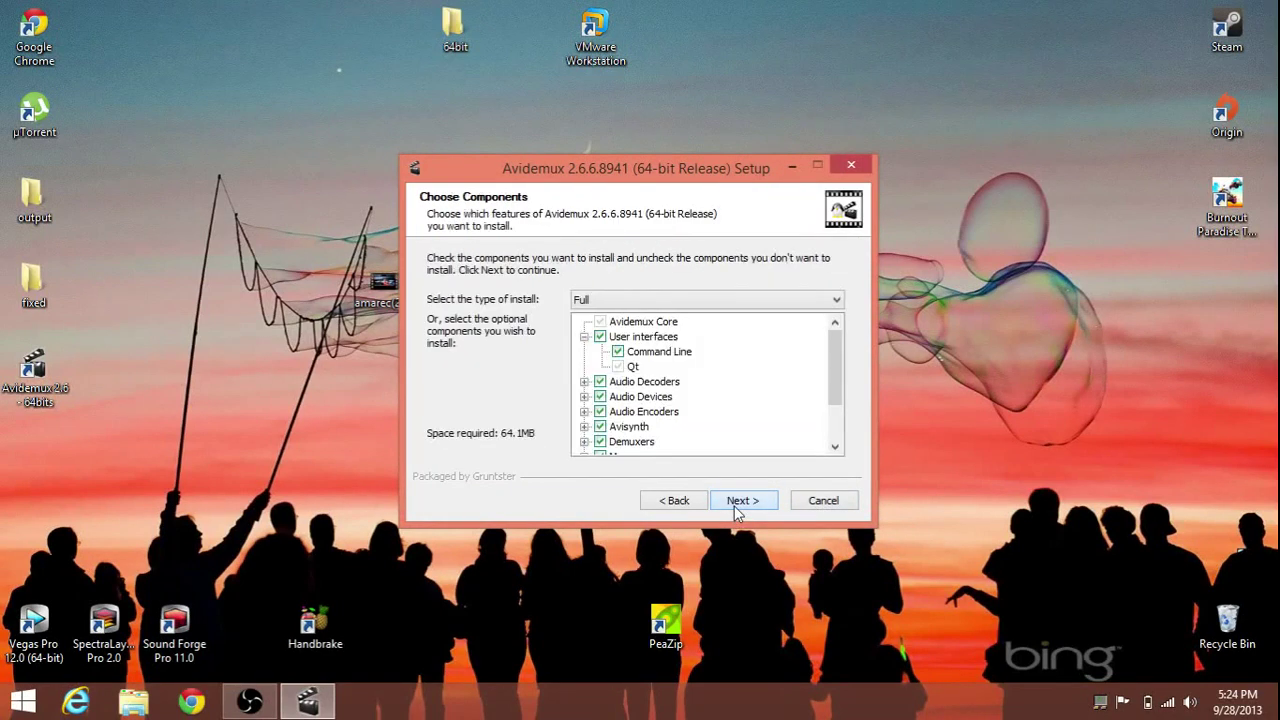
pyautogui.click(609, 300)
pyautogui.click(600, 328)
pyautogui.click(603, 302)
pyautogui.click(600, 316)
pyautogui.click(664, 303)
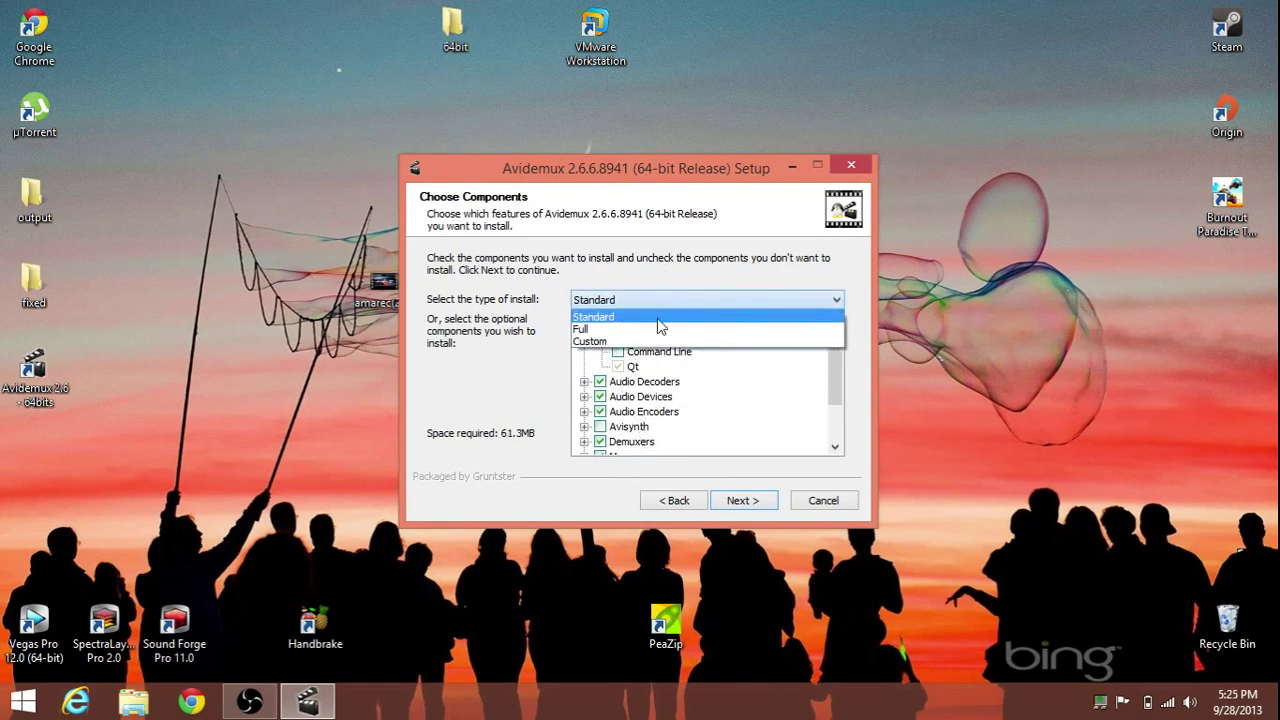
pyautogui.click(660, 329)
# Step: Install Avidemux to the default folder, skipping the change log and launch at finish
pyautogui.click(735, 500)
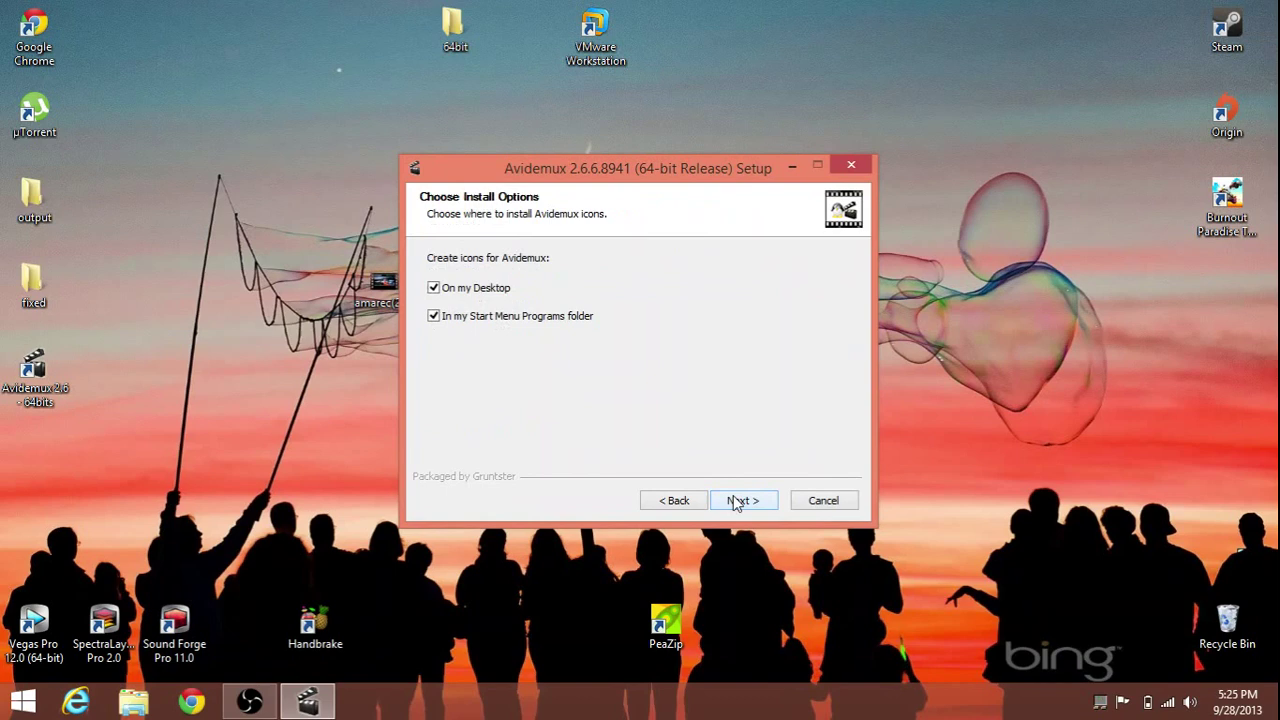
pyautogui.click(735, 500)
pyautogui.click(735, 500)
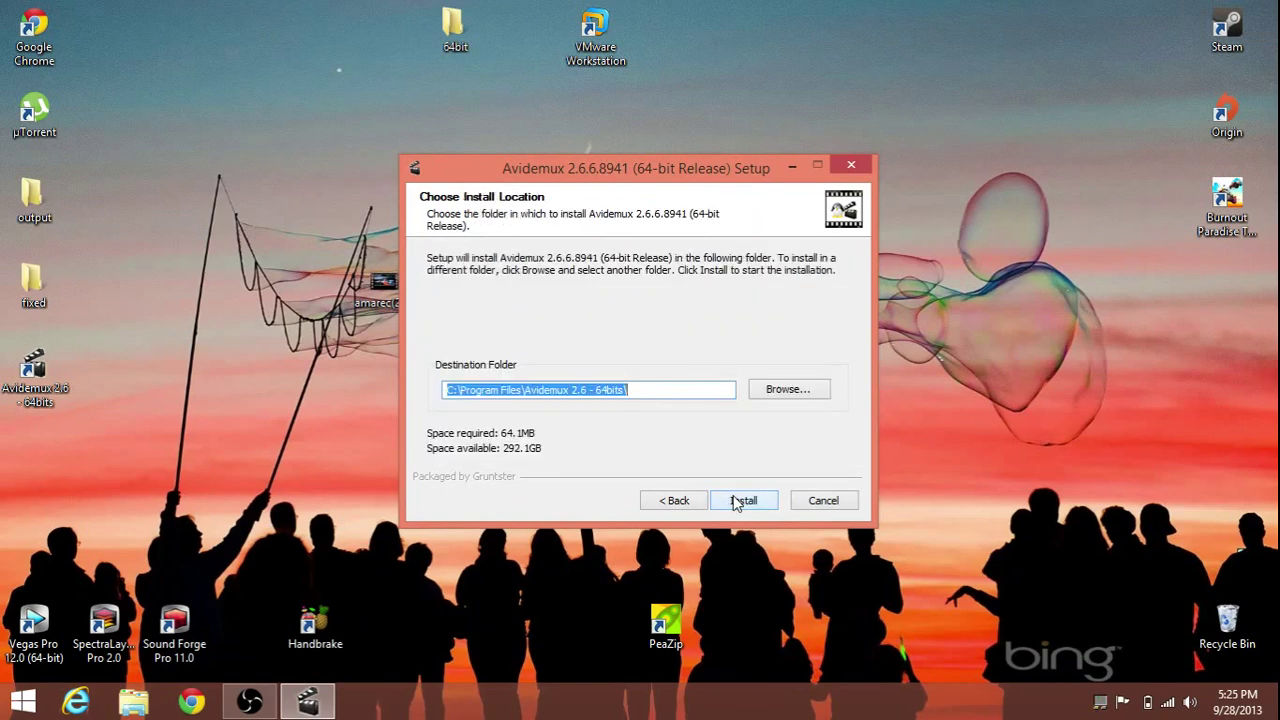
pyautogui.click(735, 500)
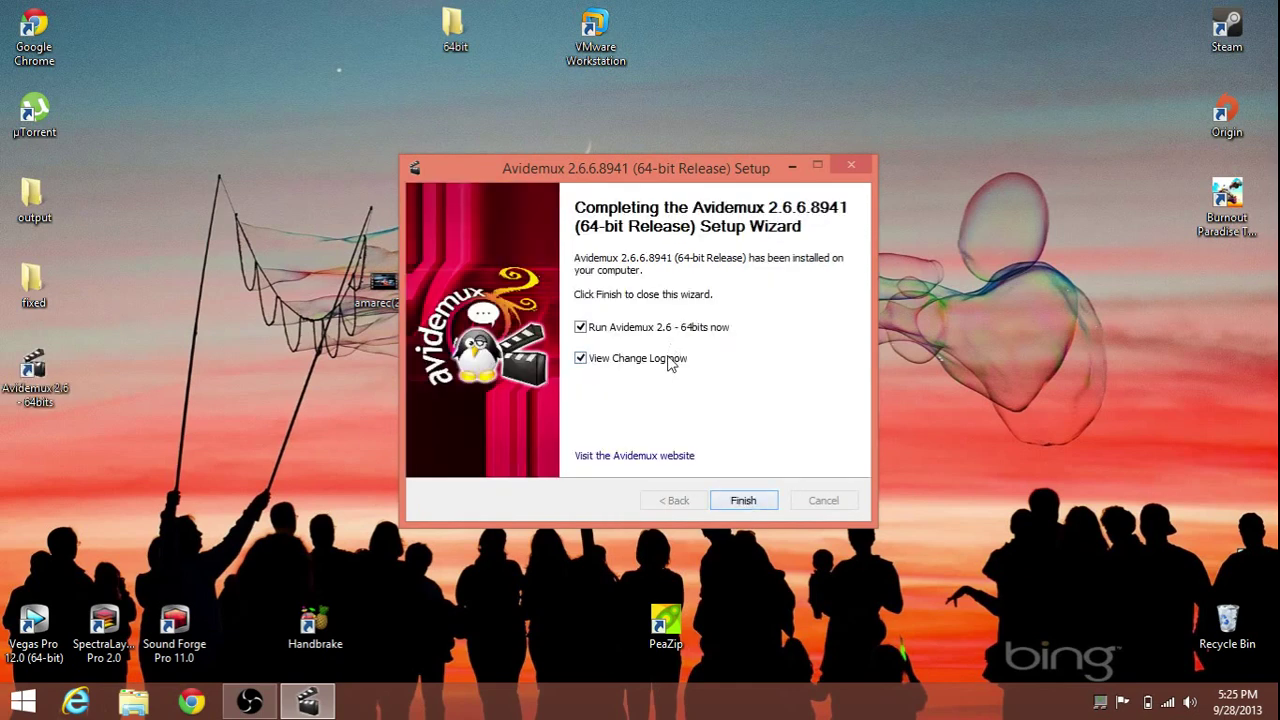
pyautogui.click(671, 360)
pyautogui.click(668, 330)
pyautogui.click(750, 502)
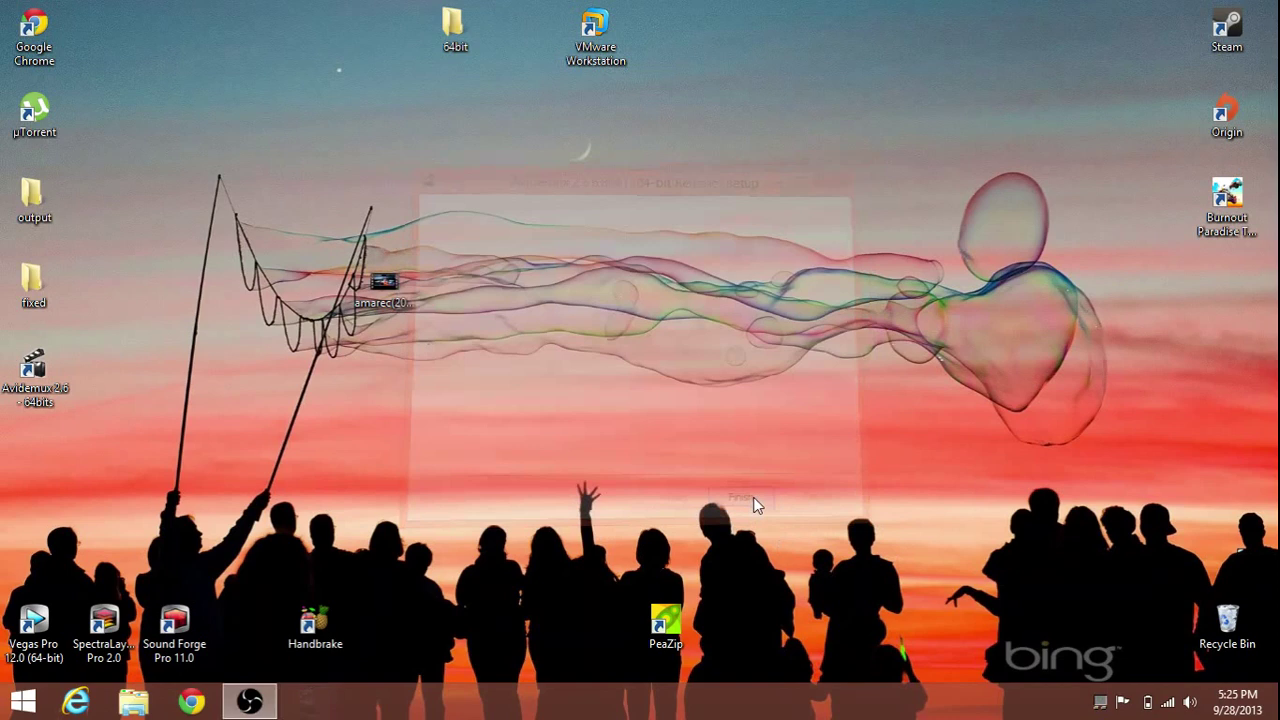
pyautogui.click(390, 285)
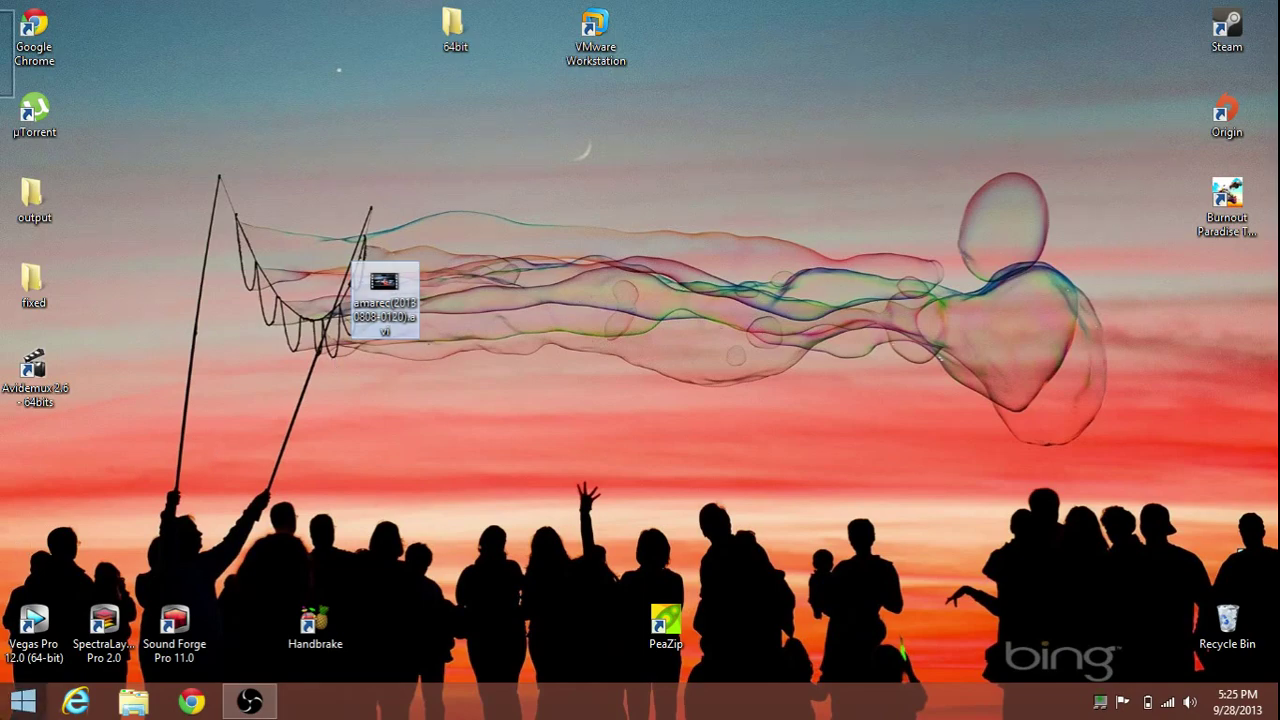
pyautogui.click(22, 701)
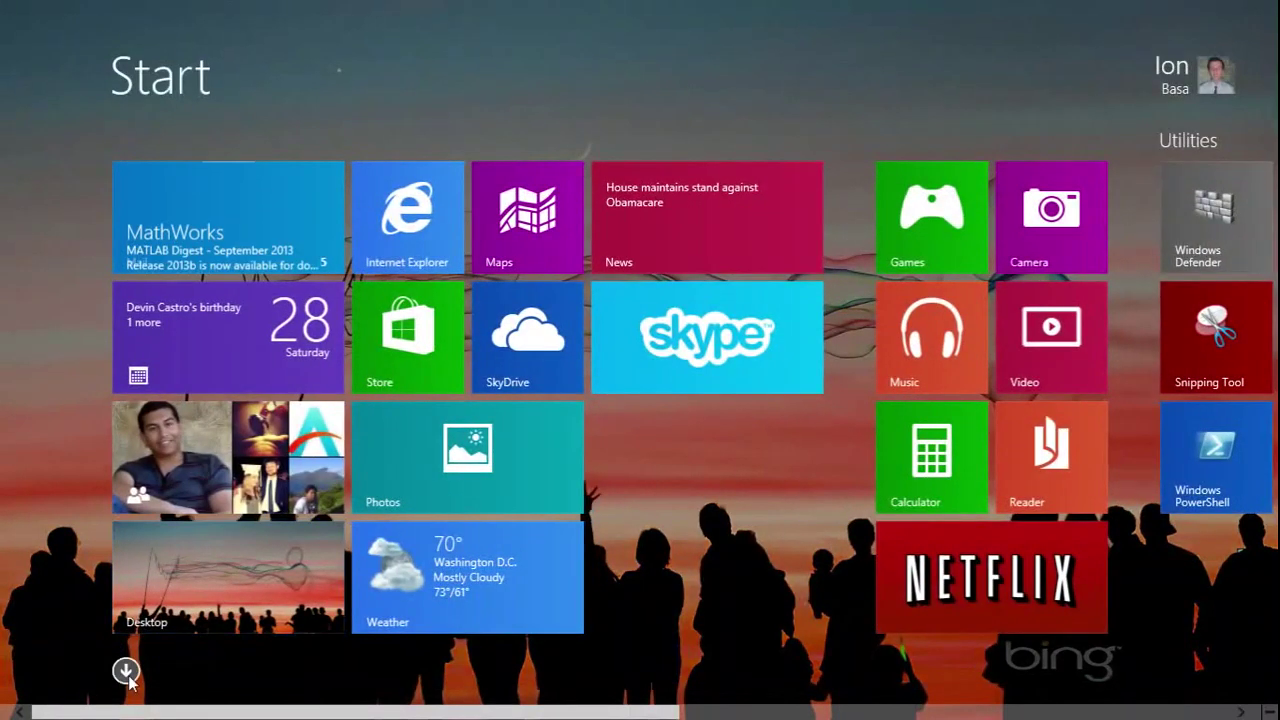
pyautogui.click(125, 670)
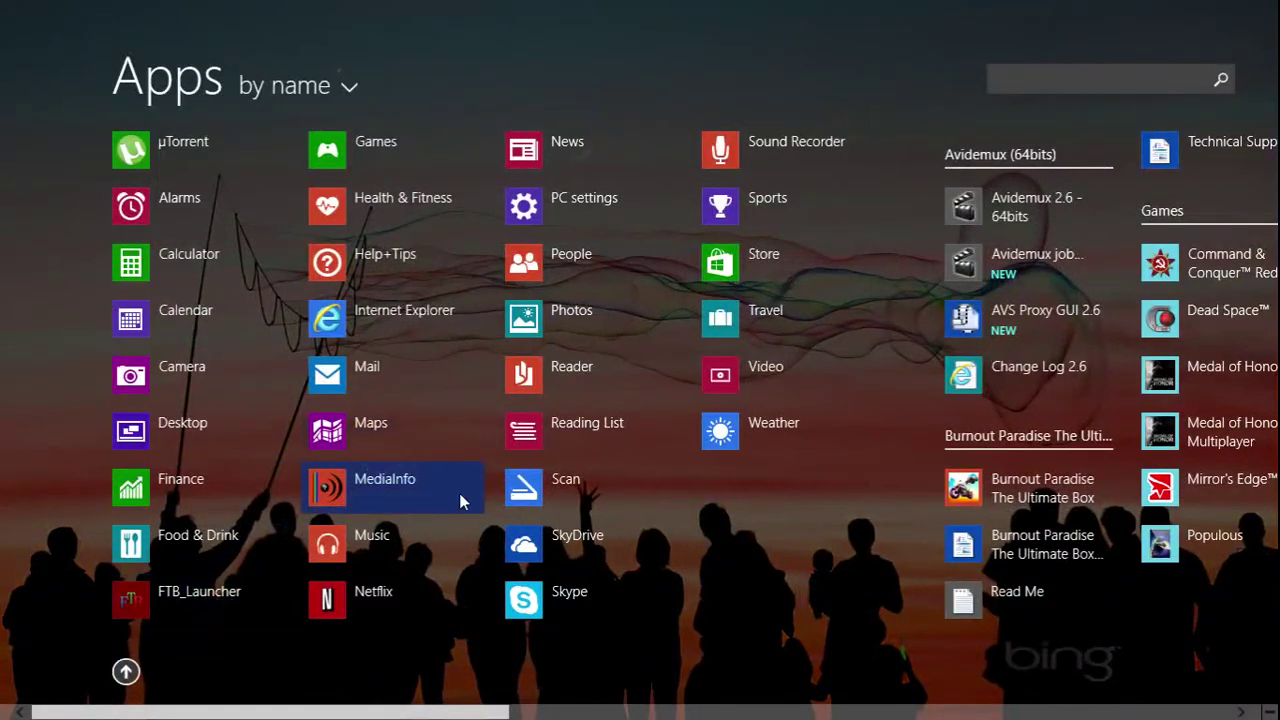
pyautogui.click(367, 503)
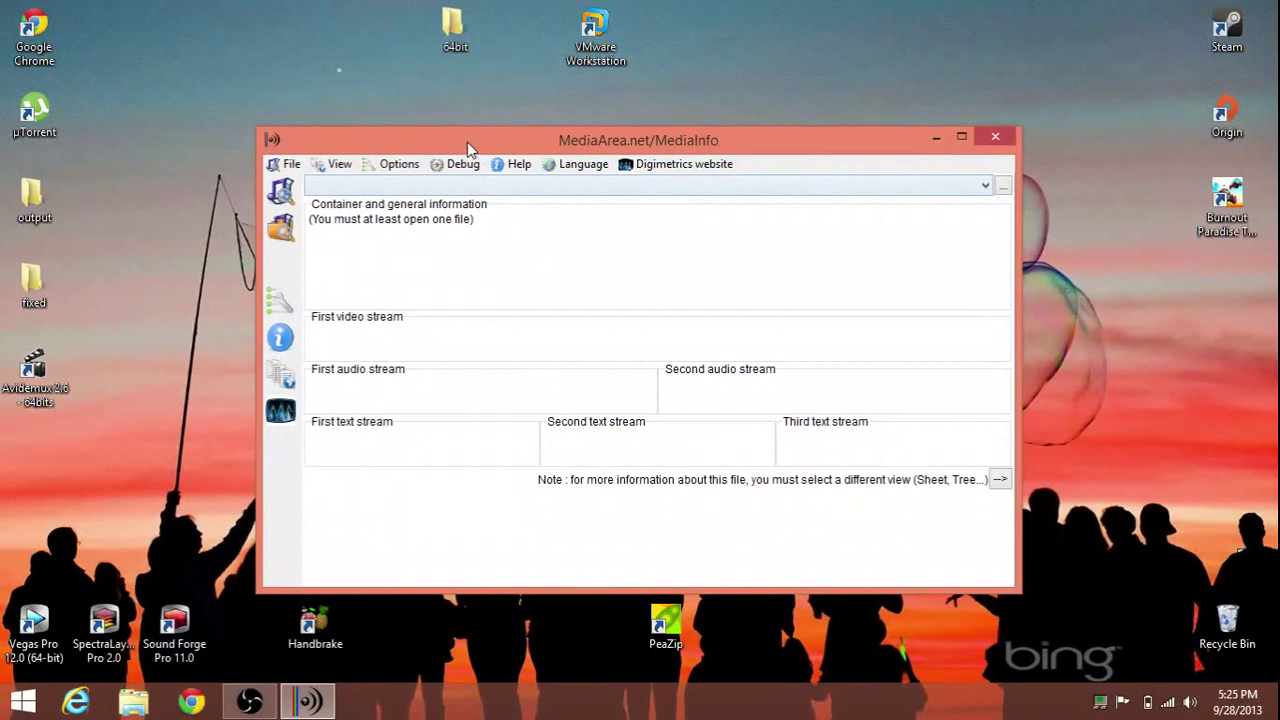
pyautogui.moveTo(471, 141); pyautogui.dragTo(696, 84)
pyautogui.moveTo(355, 300); pyautogui.dragTo(594, 206)
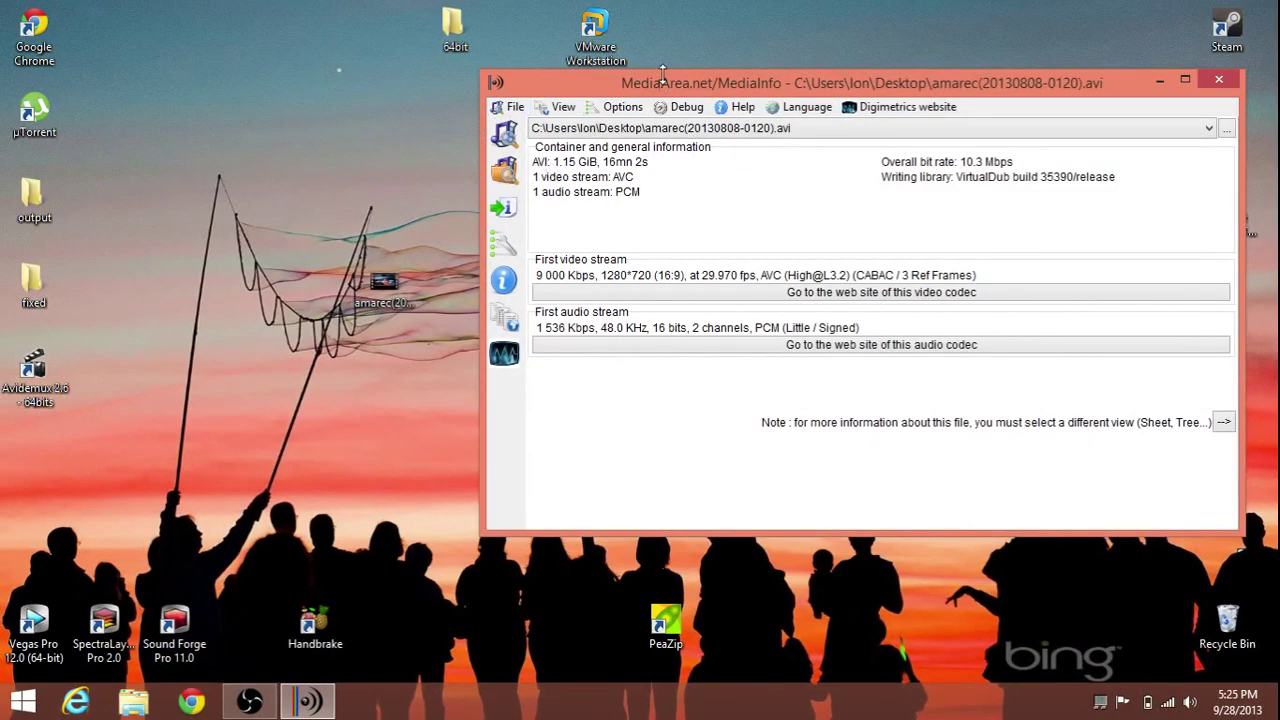
pyautogui.click(561, 107)
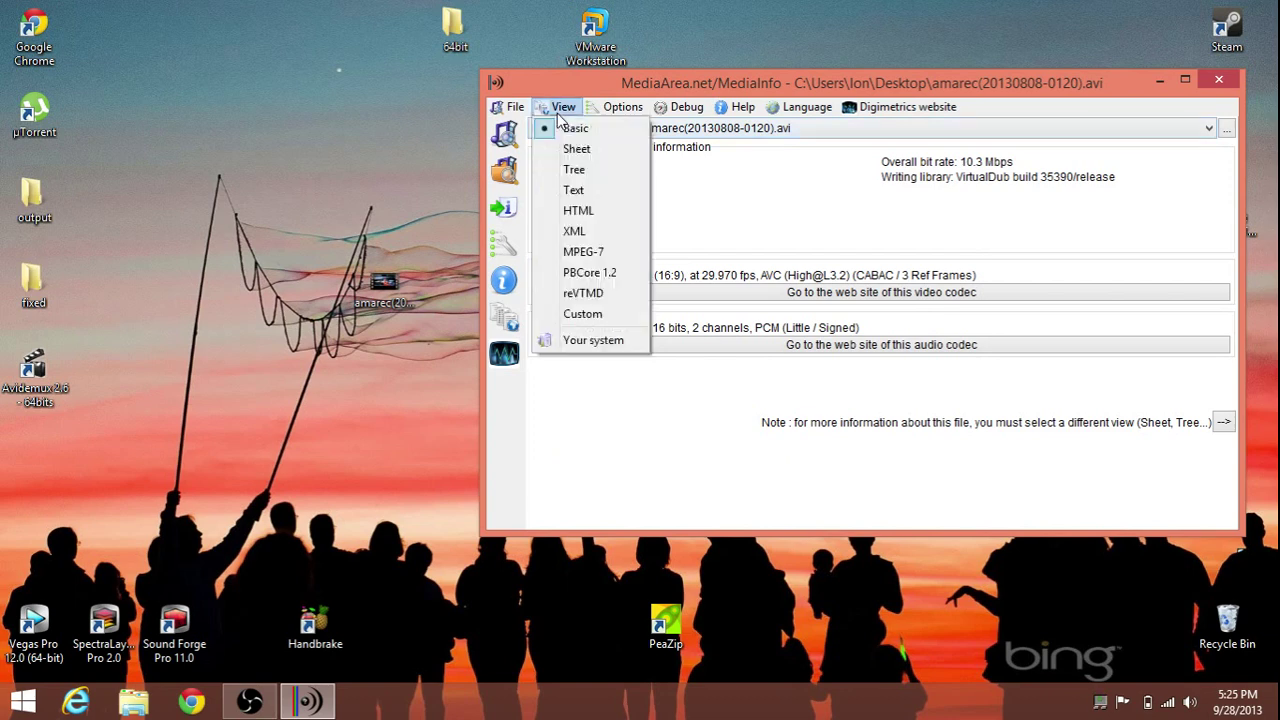
# Step: Switch MediaInfo to Tree view, maximize it, and review the AVI container entries
pyautogui.click(589, 173)
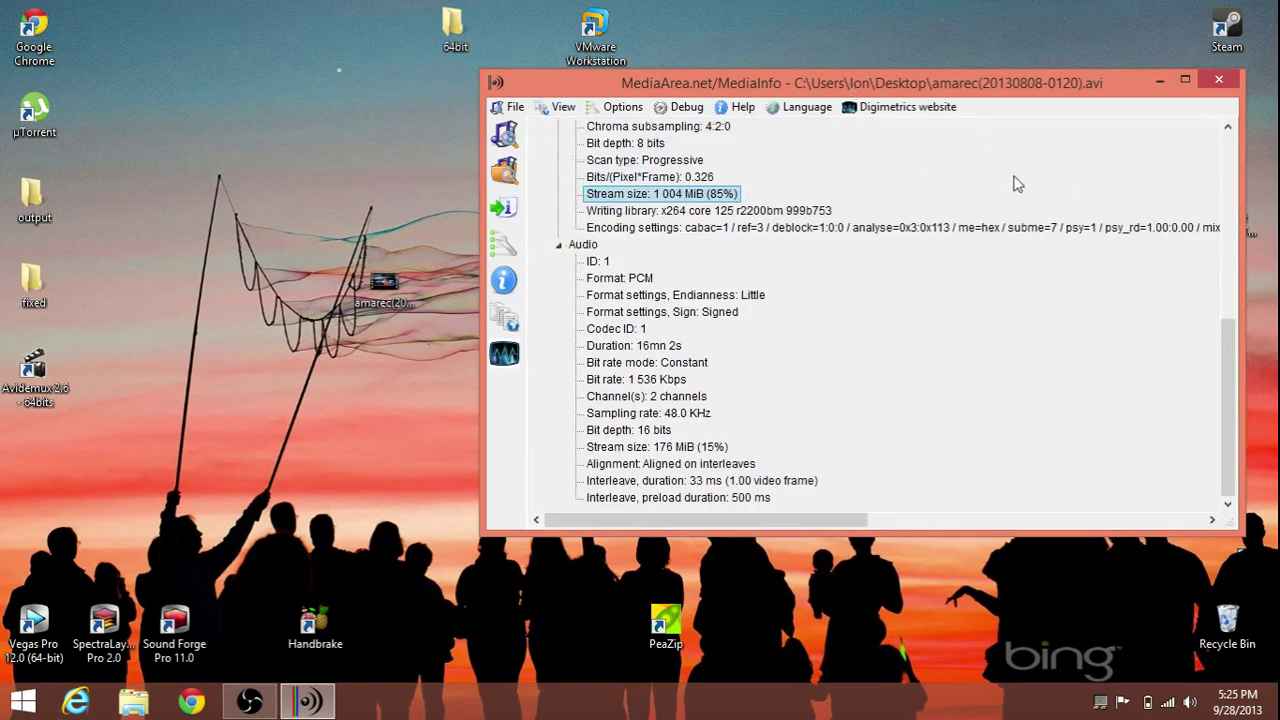
pyautogui.scroll(5, 1075, 224)
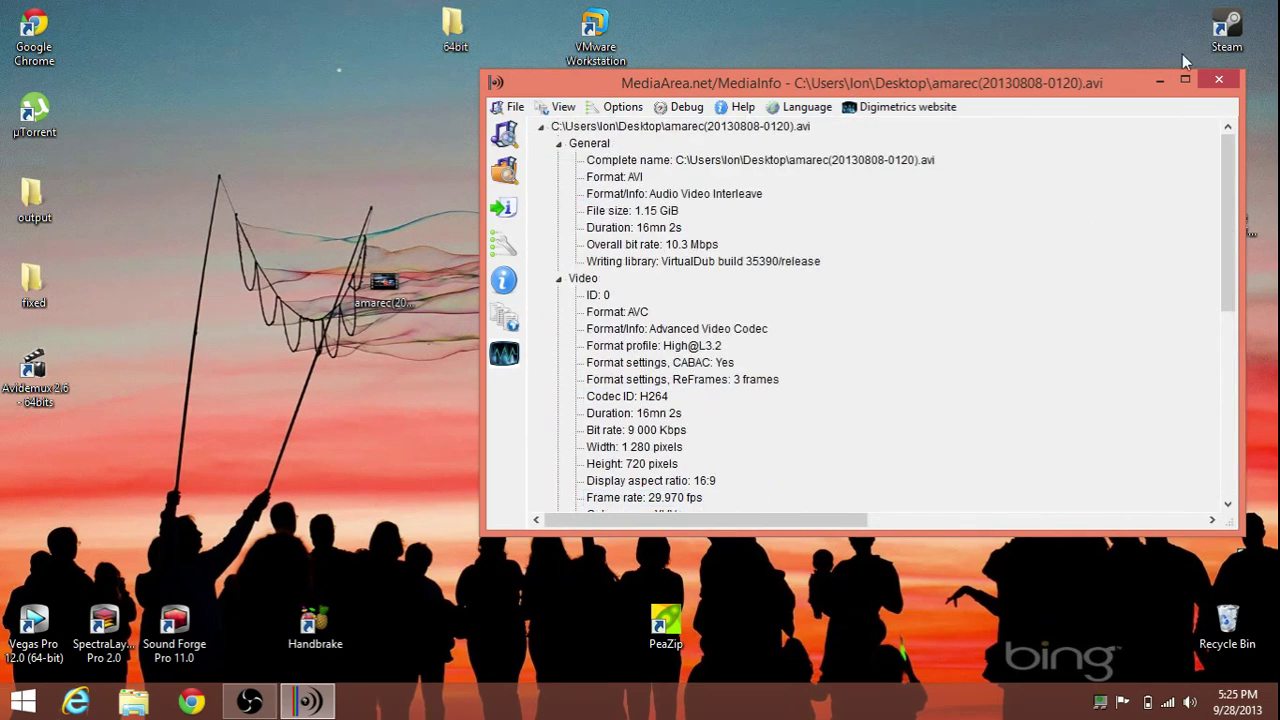
pyautogui.click(1181, 79)
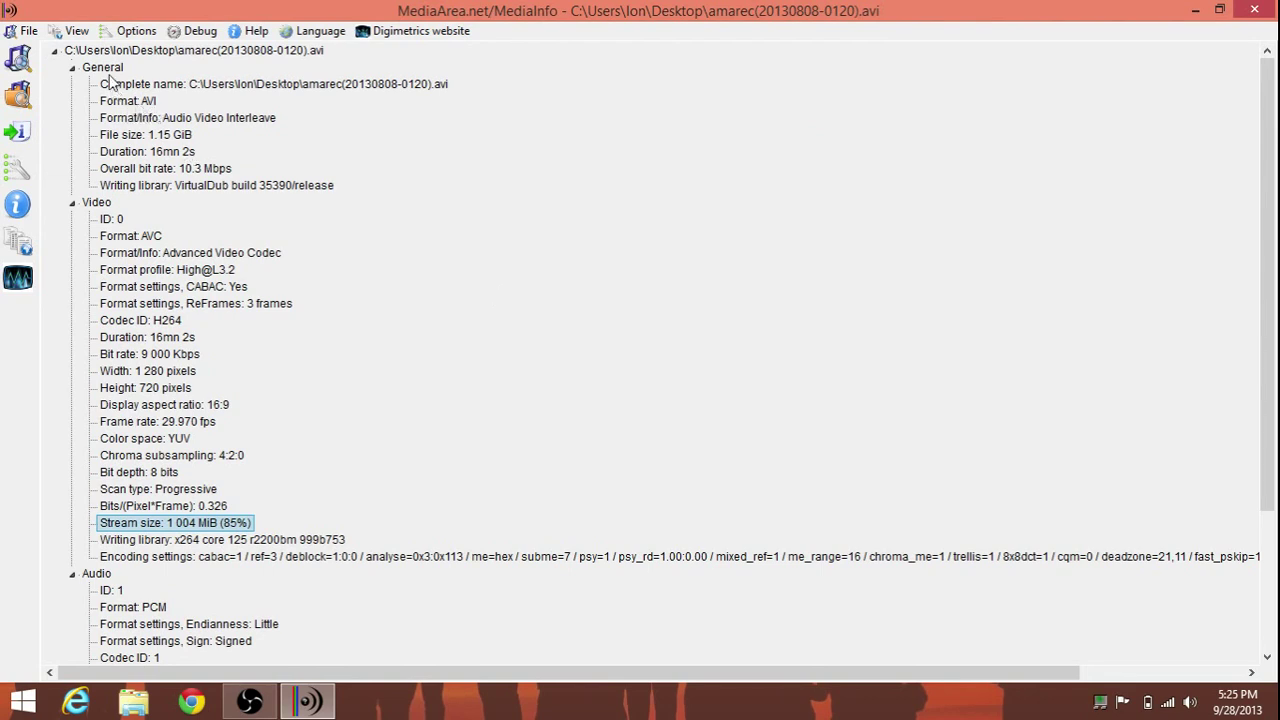
pyautogui.click(136, 118)
pyautogui.click(136, 102)
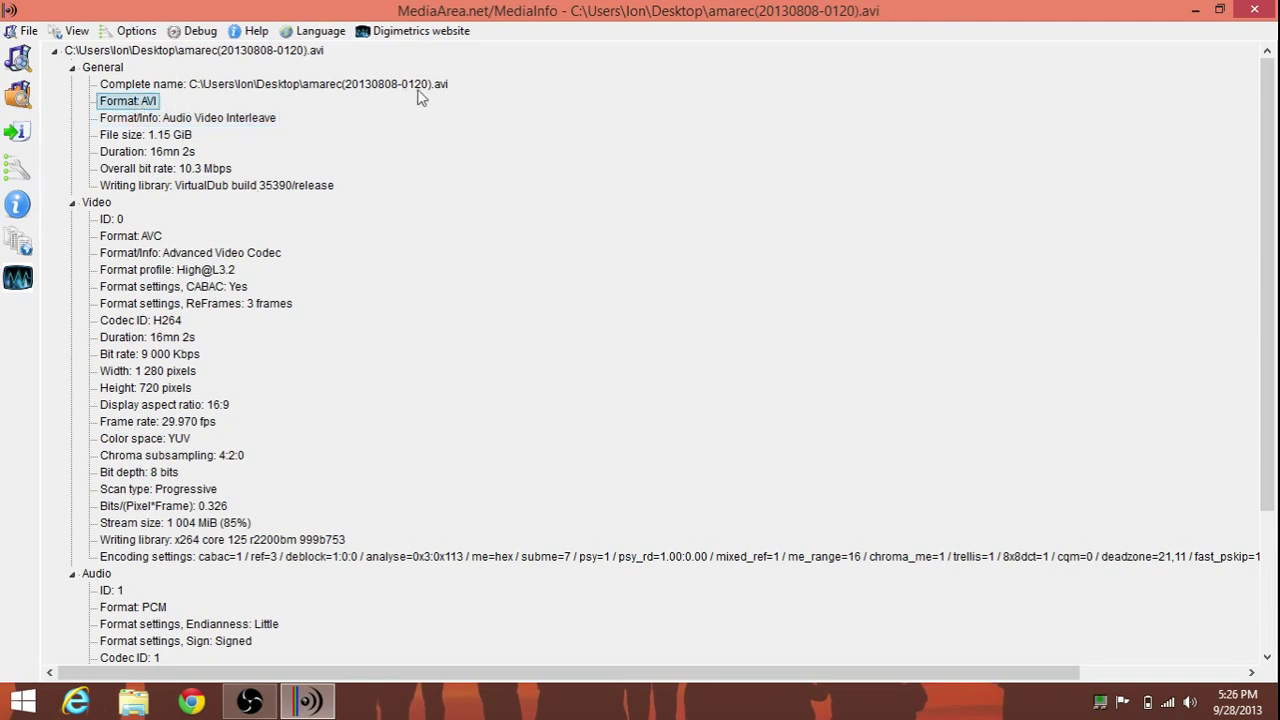
# Step: Review the AVC/H264 video and PCM audio entries, then close MediaInfo
pyautogui.scroll(-1, 155, 238)
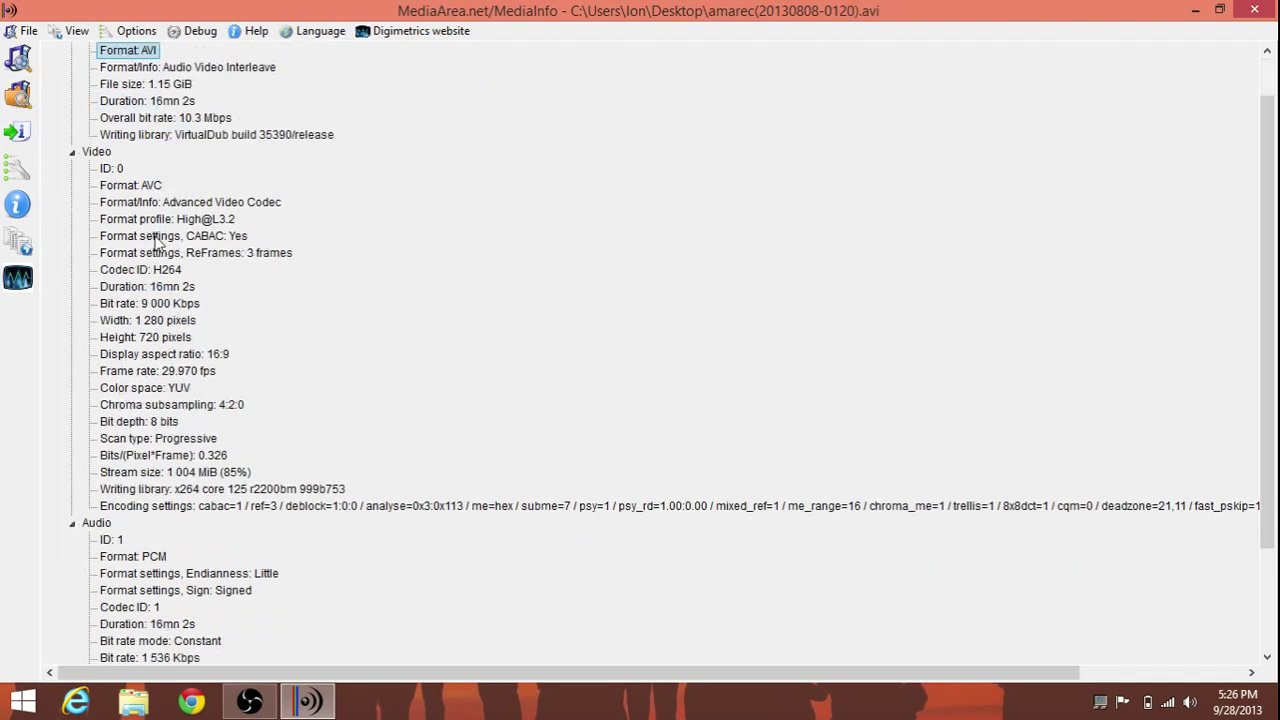
pyautogui.click(97, 153)
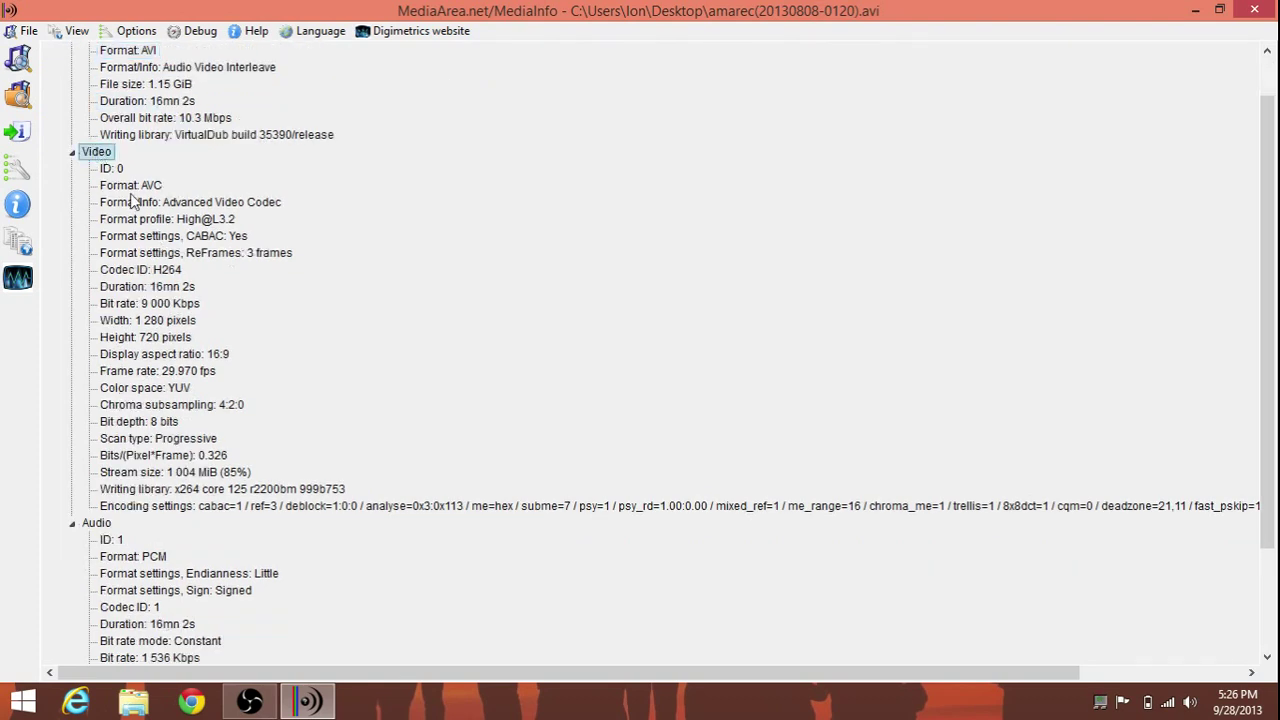
pyautogui.click(140, 190)
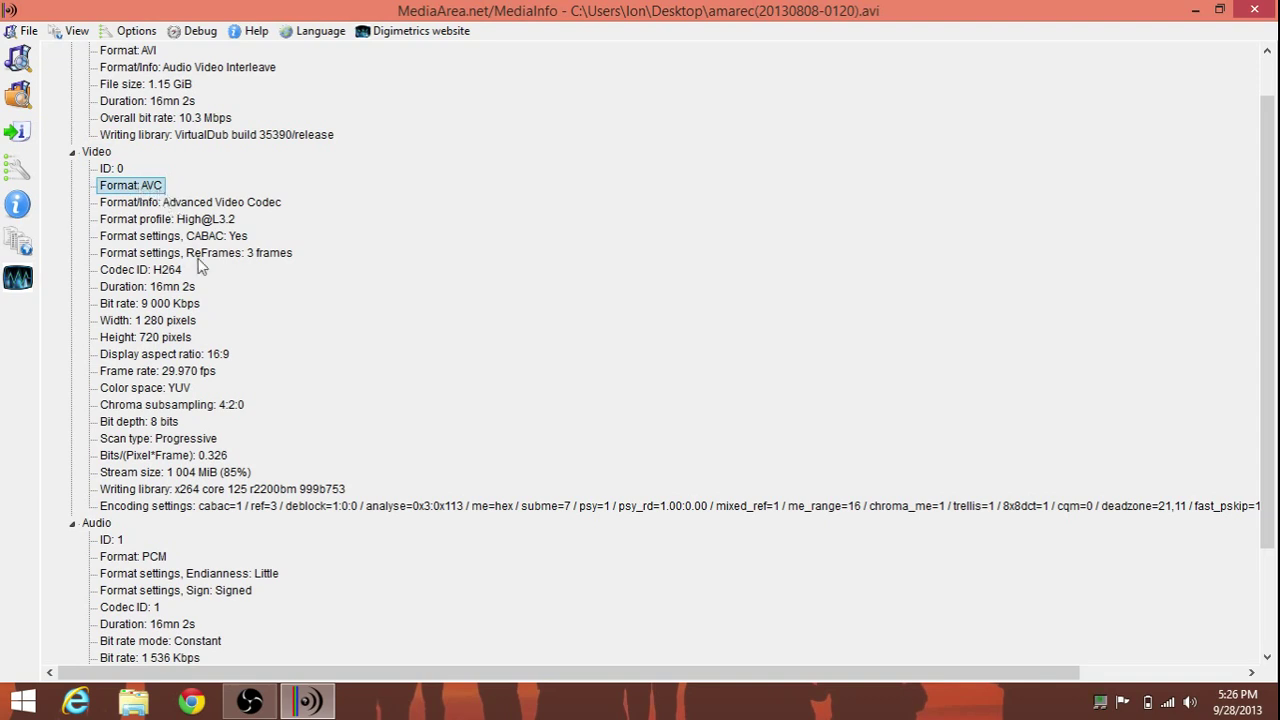
pyautogui.click(136, 277)
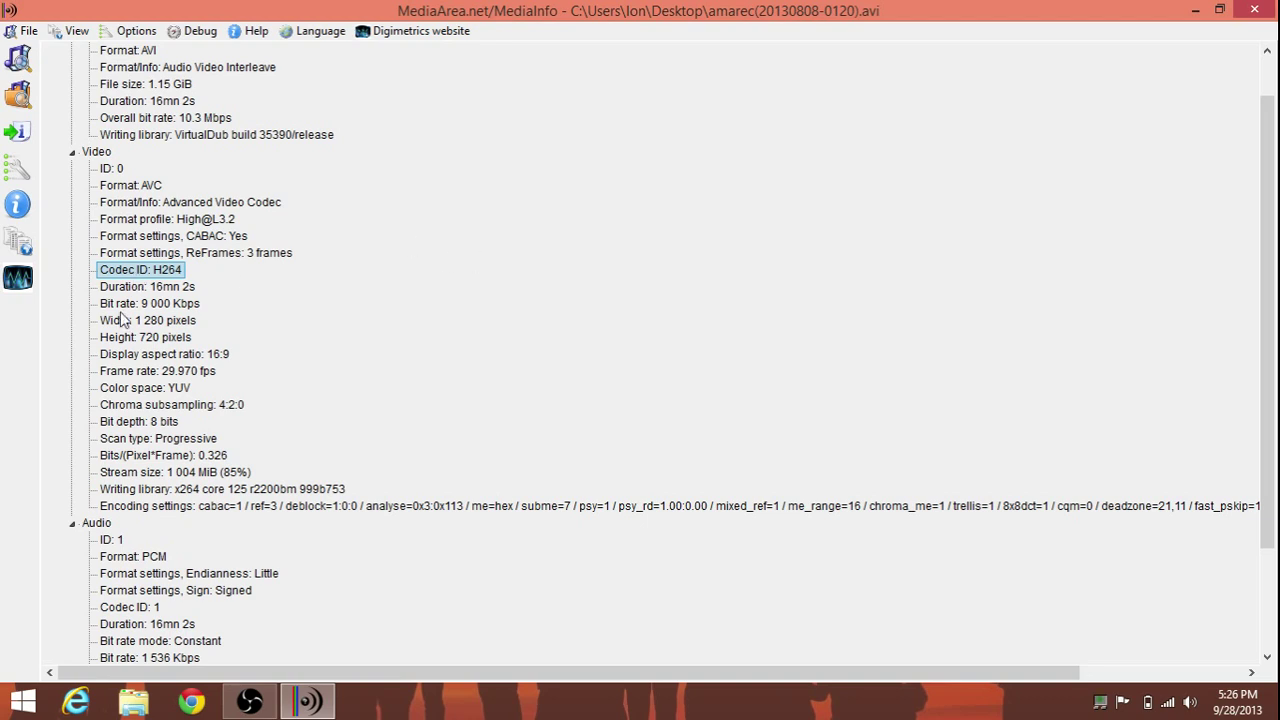
pyautogui.scroll(-3, 83, 340)
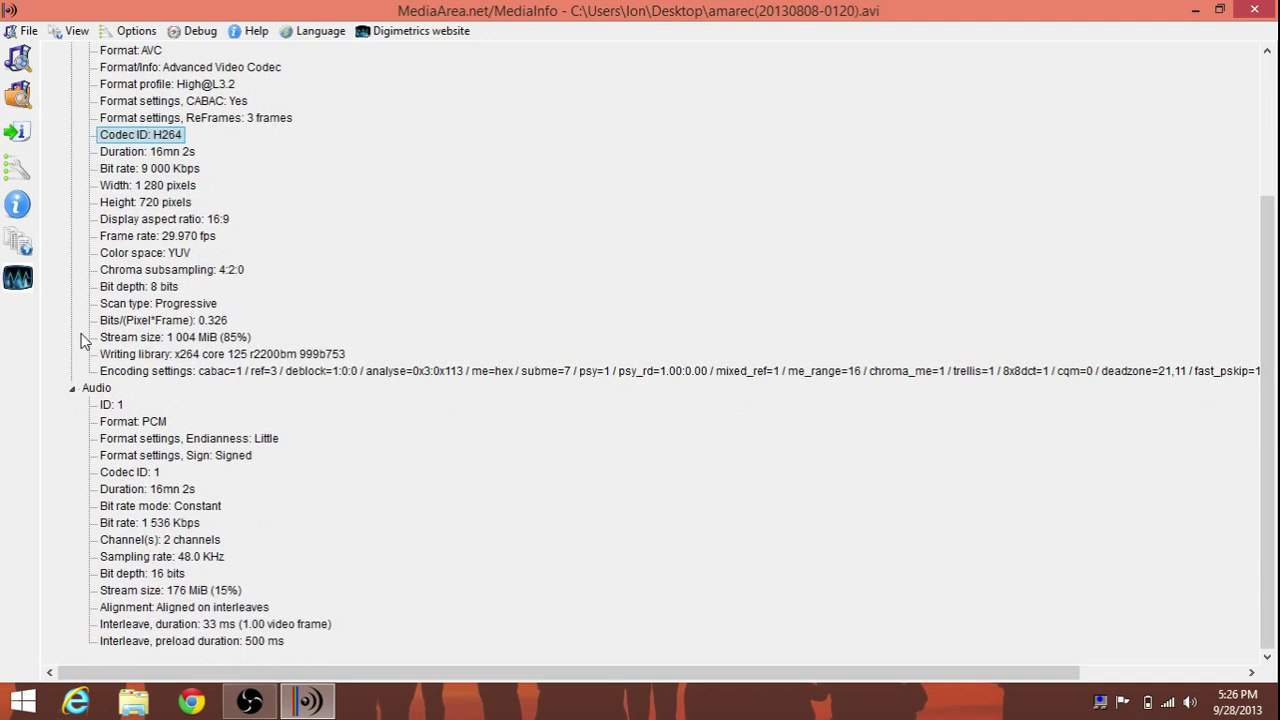
pyautogui.click(103, 390)
pyautogui.click(160, 423)
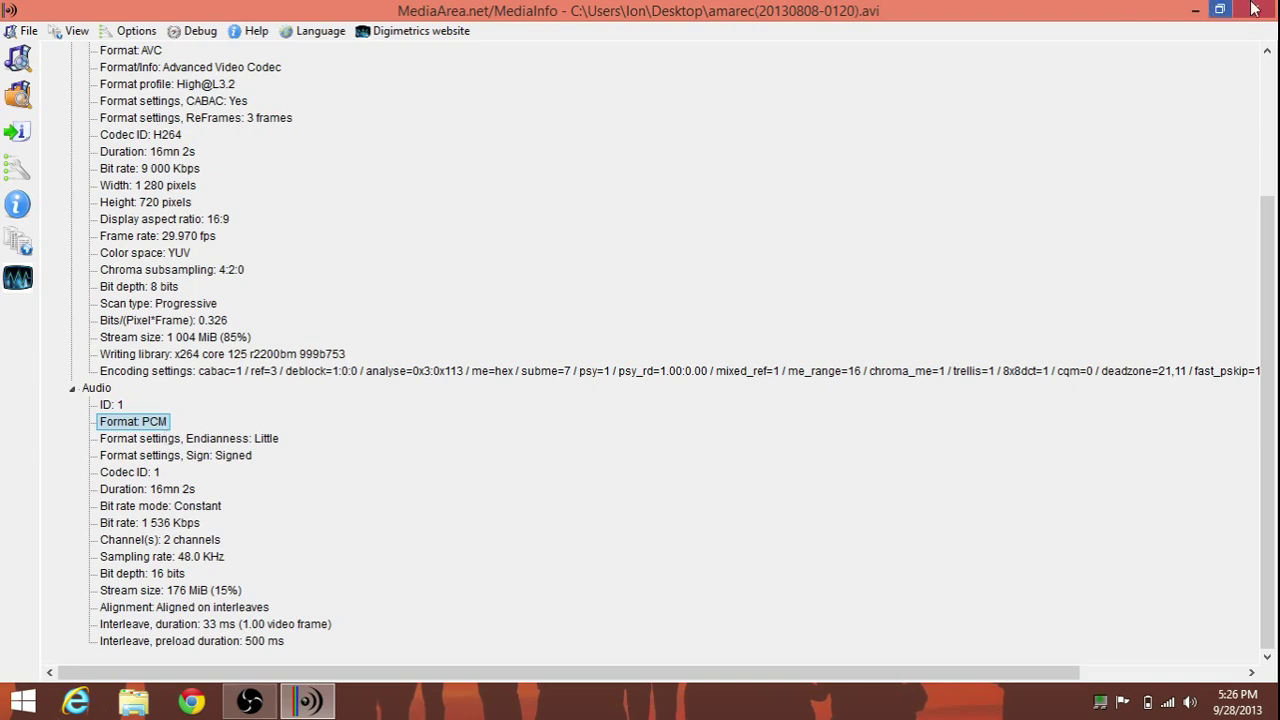
pyautogui.moveTo(1279, 0)
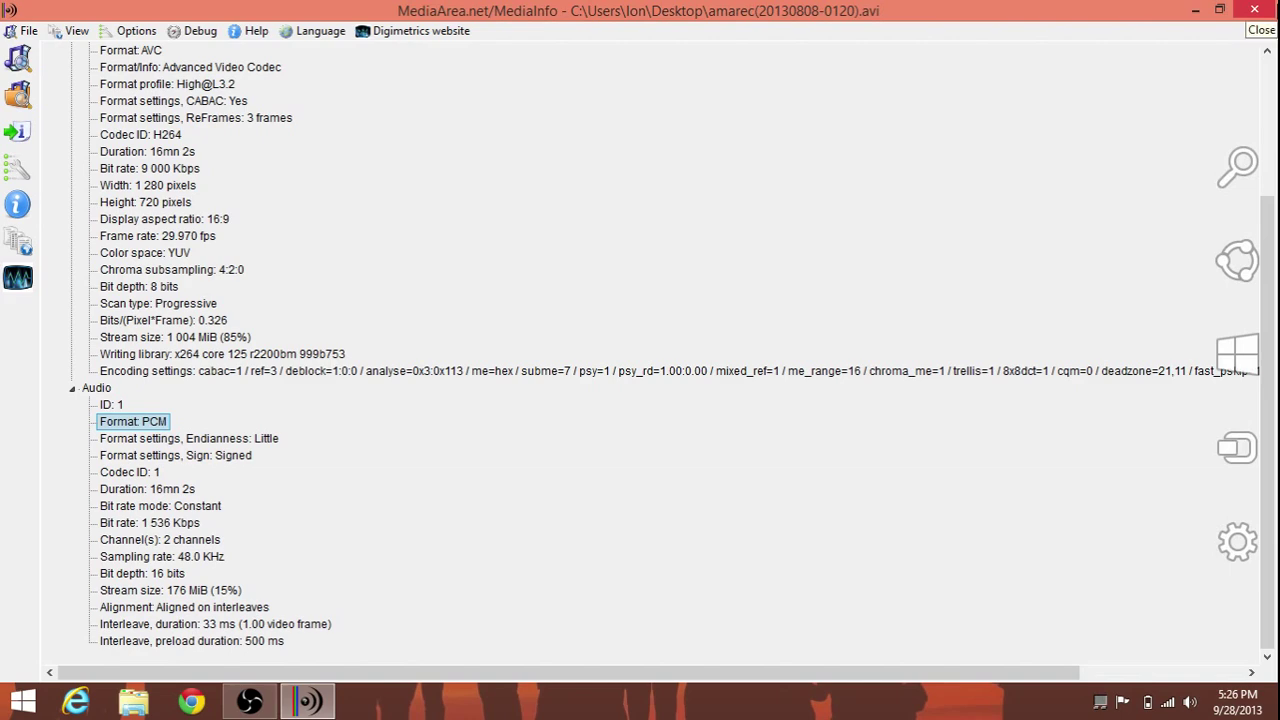
pyautogui.click(1255, 9)
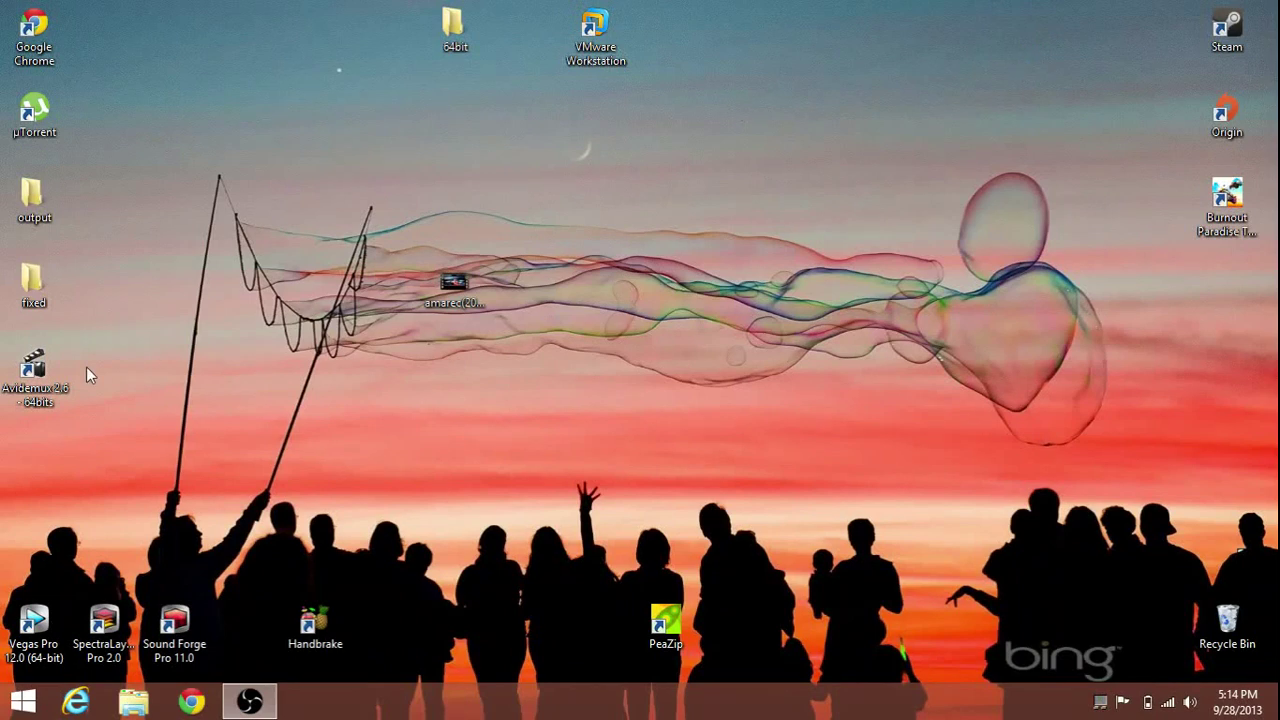
# Step: Launch Avidemux and load the amarec AVI recording into it
pyautogui.doubleClick(52, 369)
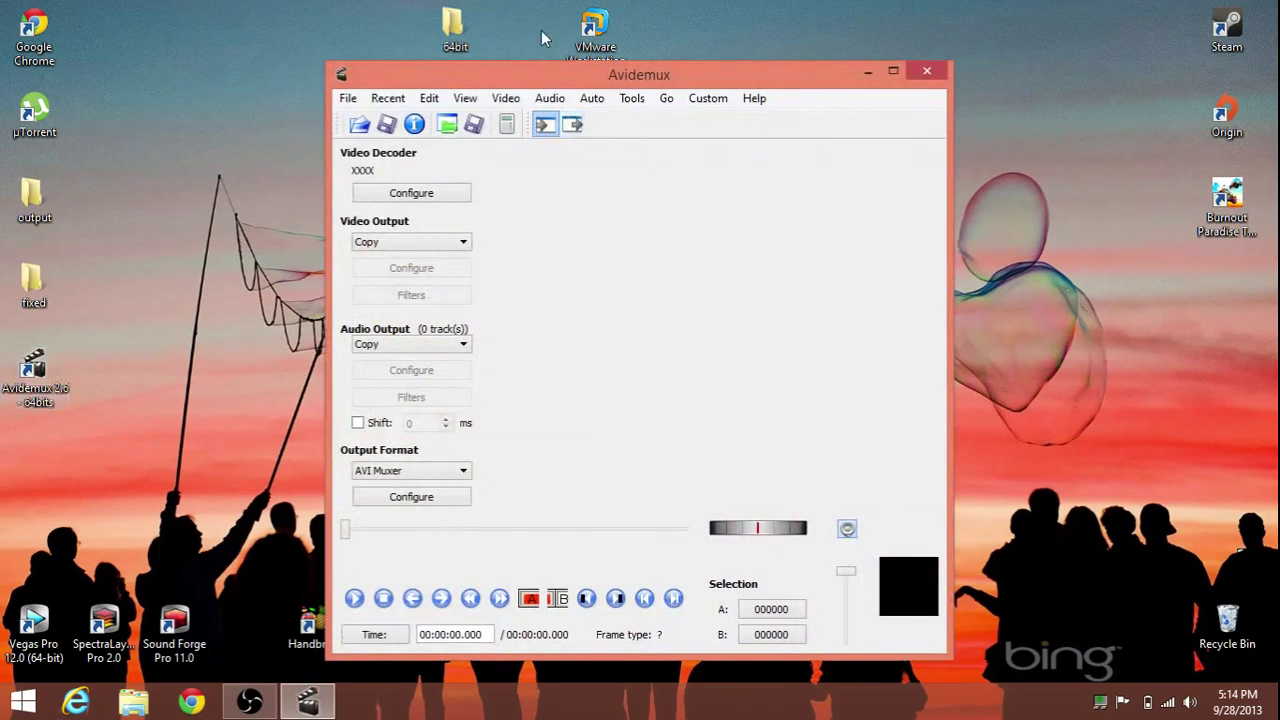
pyautogui.moveTo(571, 80); pyautogui.dragTo(806, 77)
pyautogui.moveTo(455, 277); pyautogui.dragTo(777, 256)
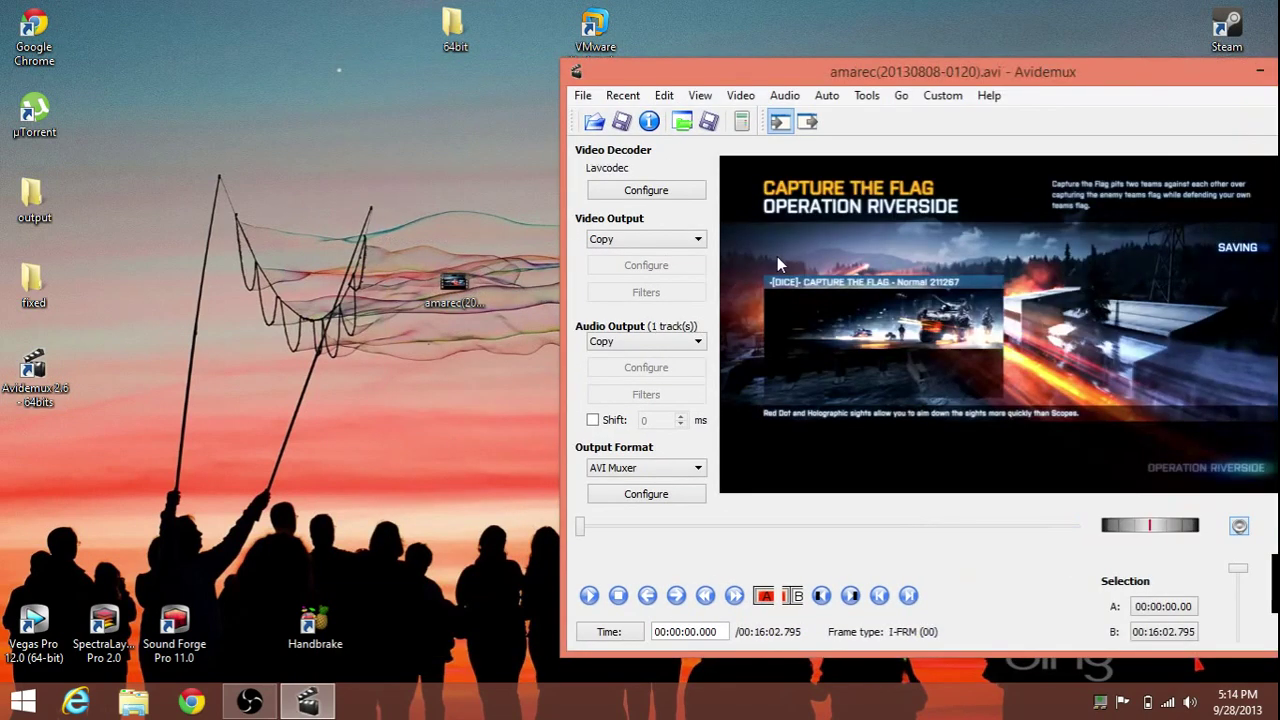
pyautogui.click(582, 95)
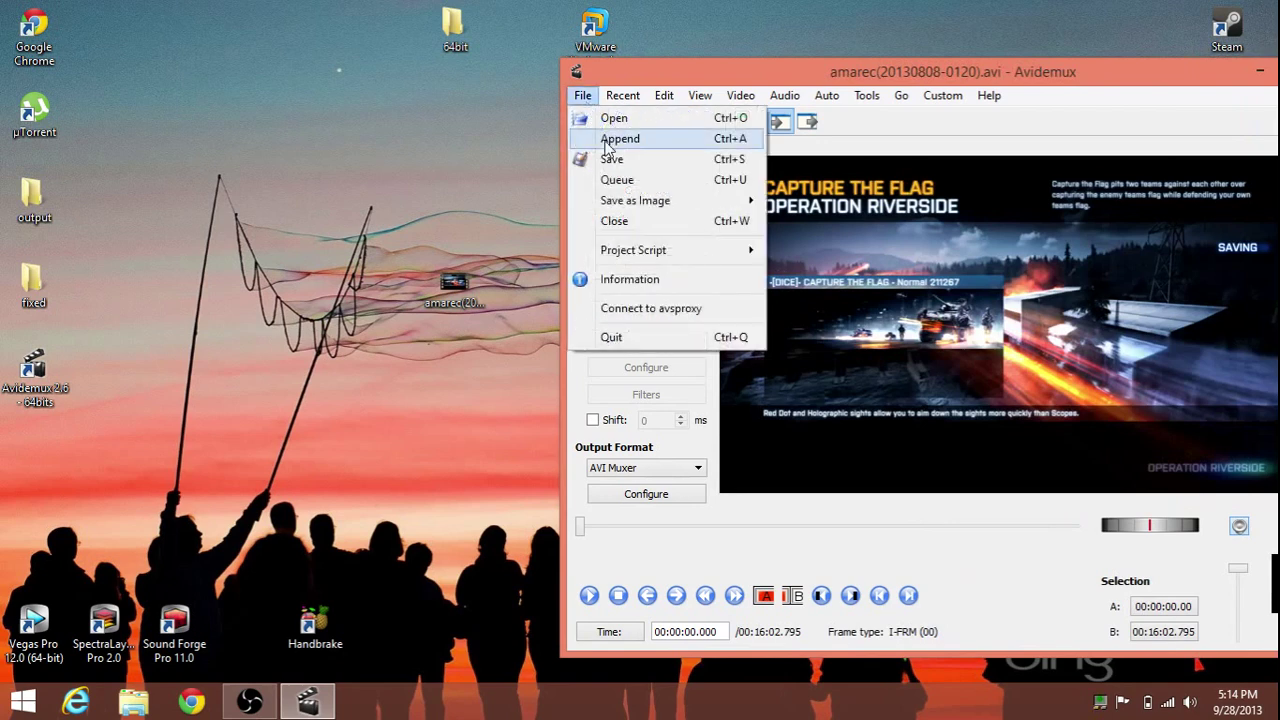
pyautogui.click(730, 65)
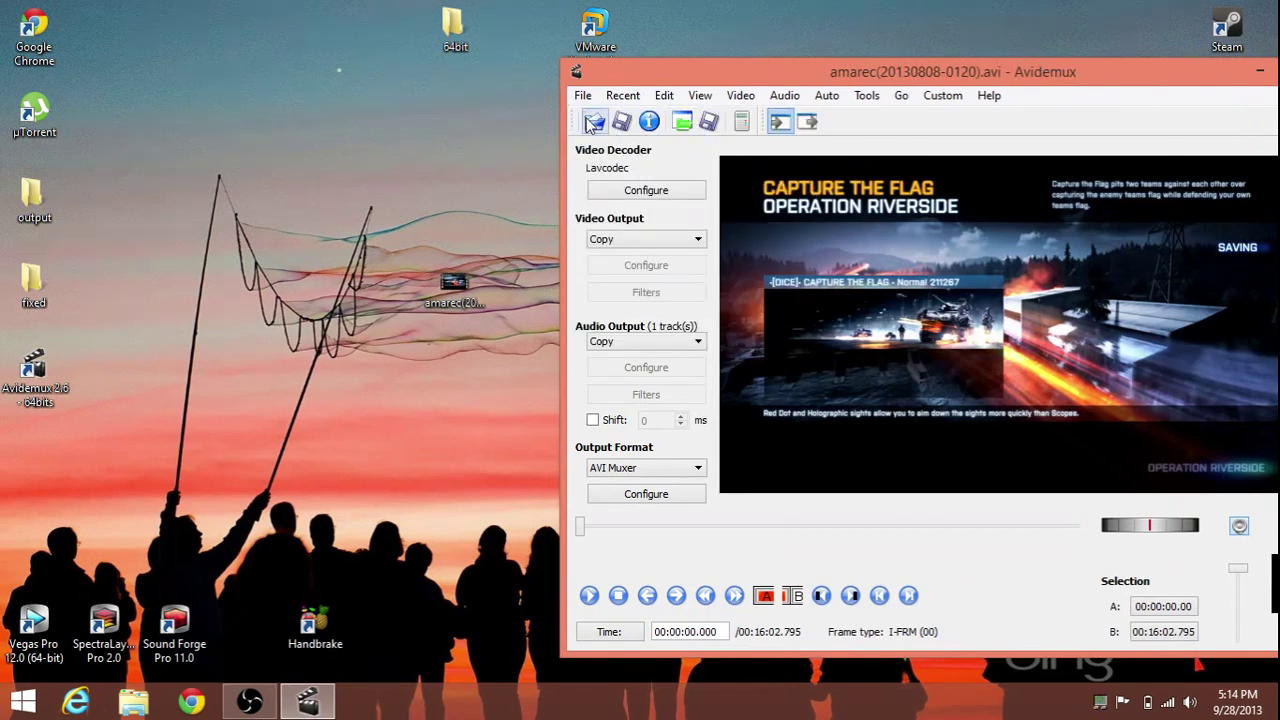
pyautogui.moveTo(846, 76); pyautogui.dragTo(567, 45)
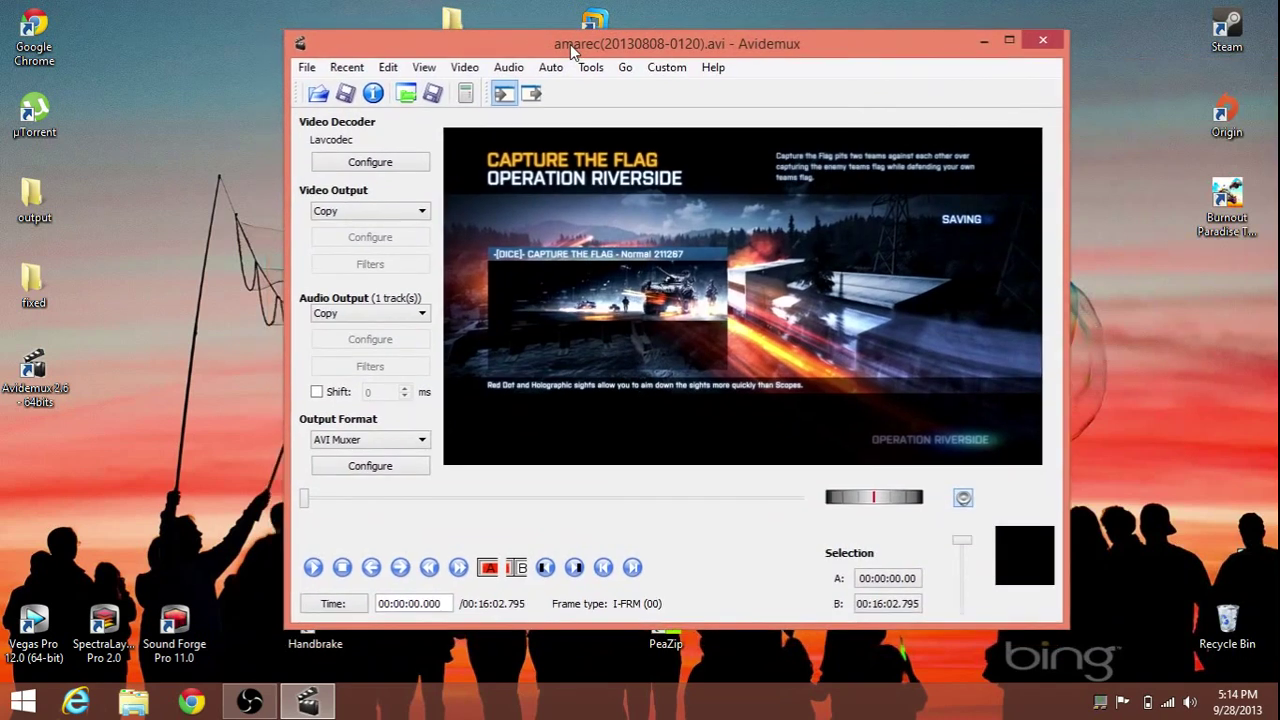
# Step: Keep video output on Copy, set audio to AAC (Faac) and output format to MP4 Muxer
pyautogui.click(381, 214)
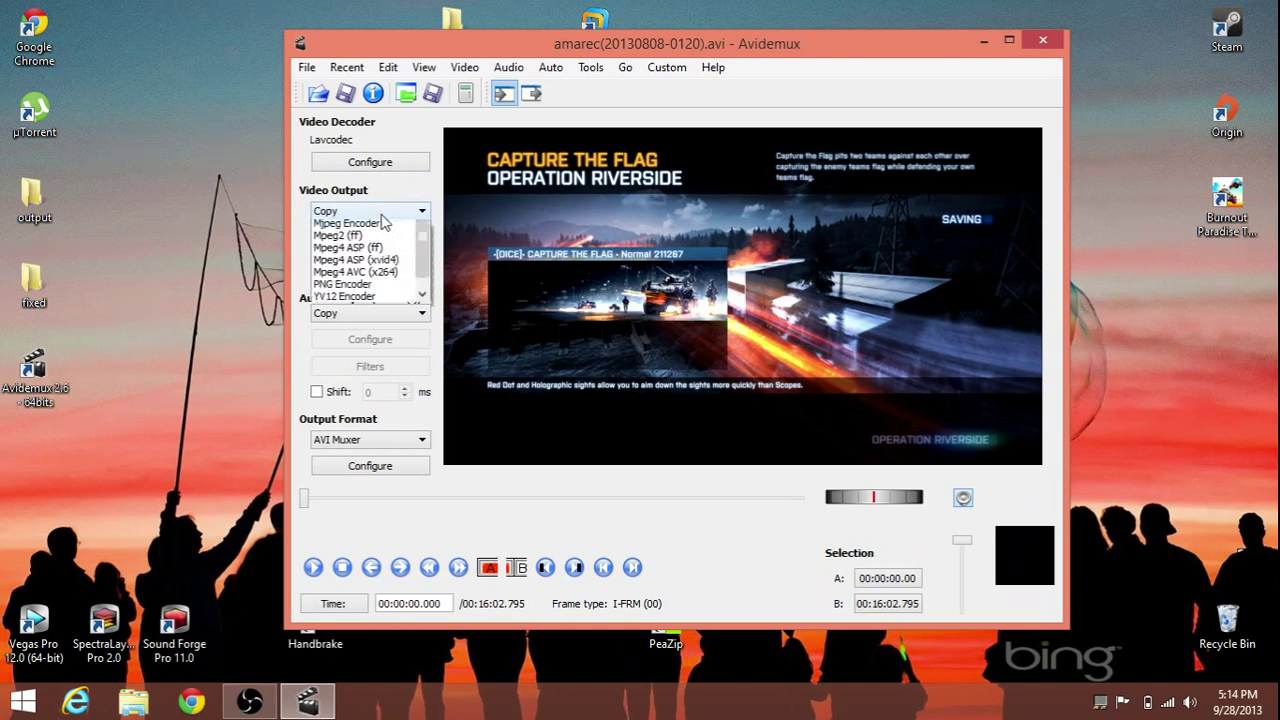
pyautogui.press('Escape')
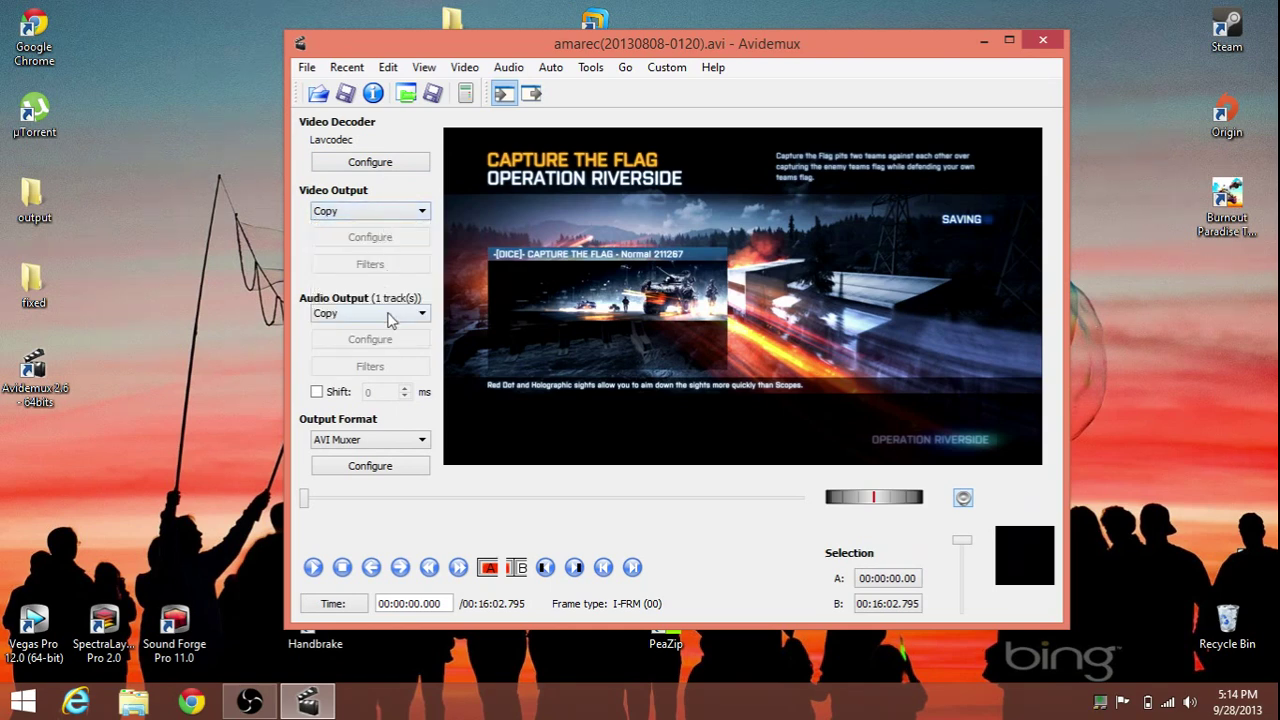
pyautogui.click(391, 315)
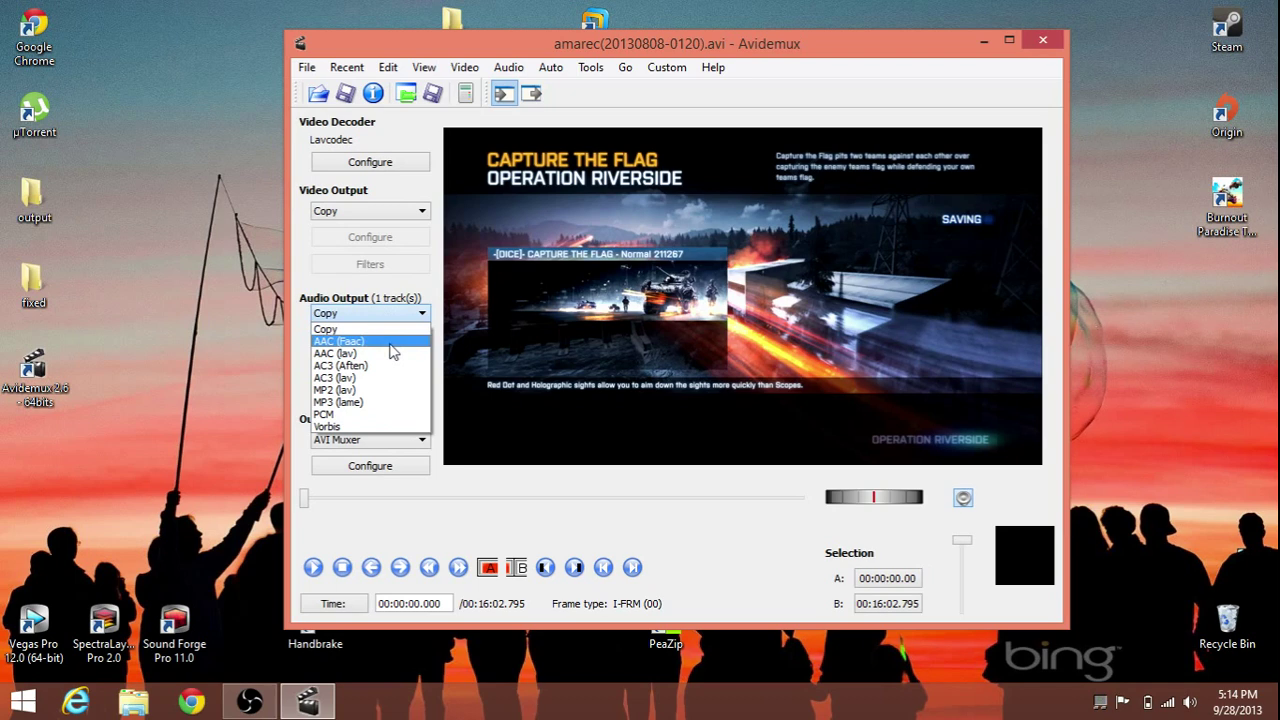
pyautogui.click(386, 349)
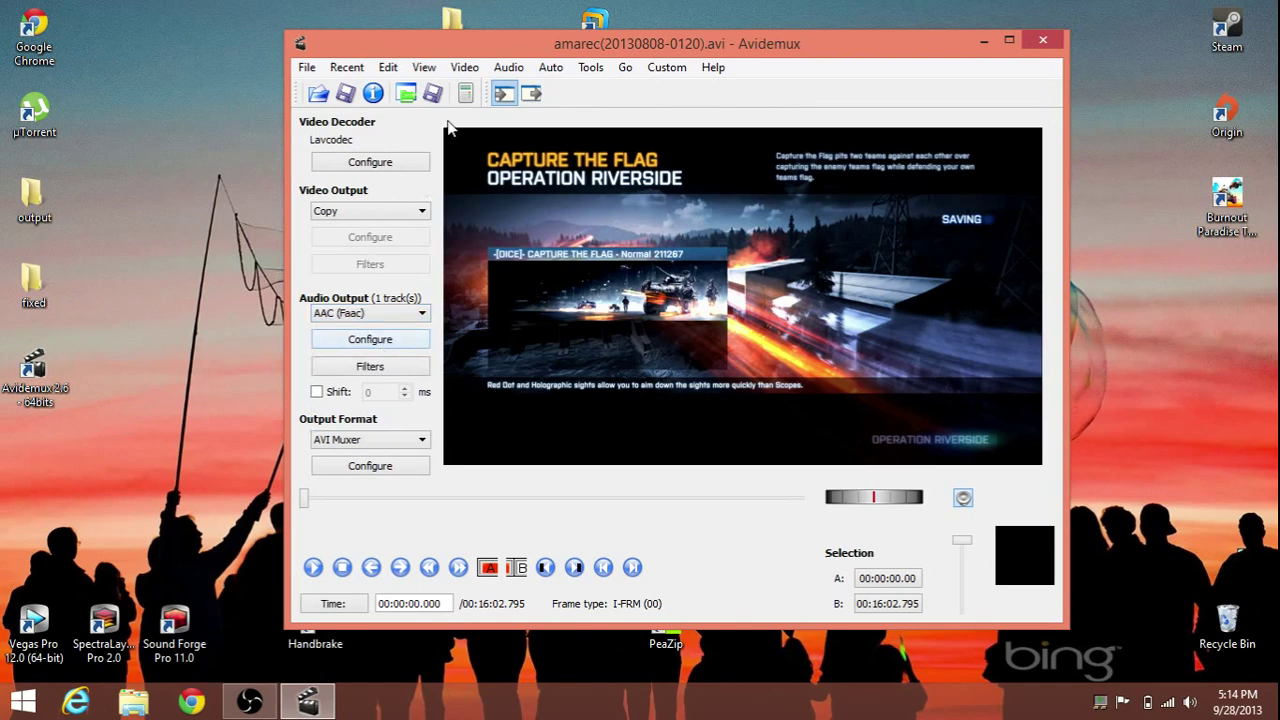
pyautogui.moveTo(600, 57); pyautogui.dragTo(622, 56)
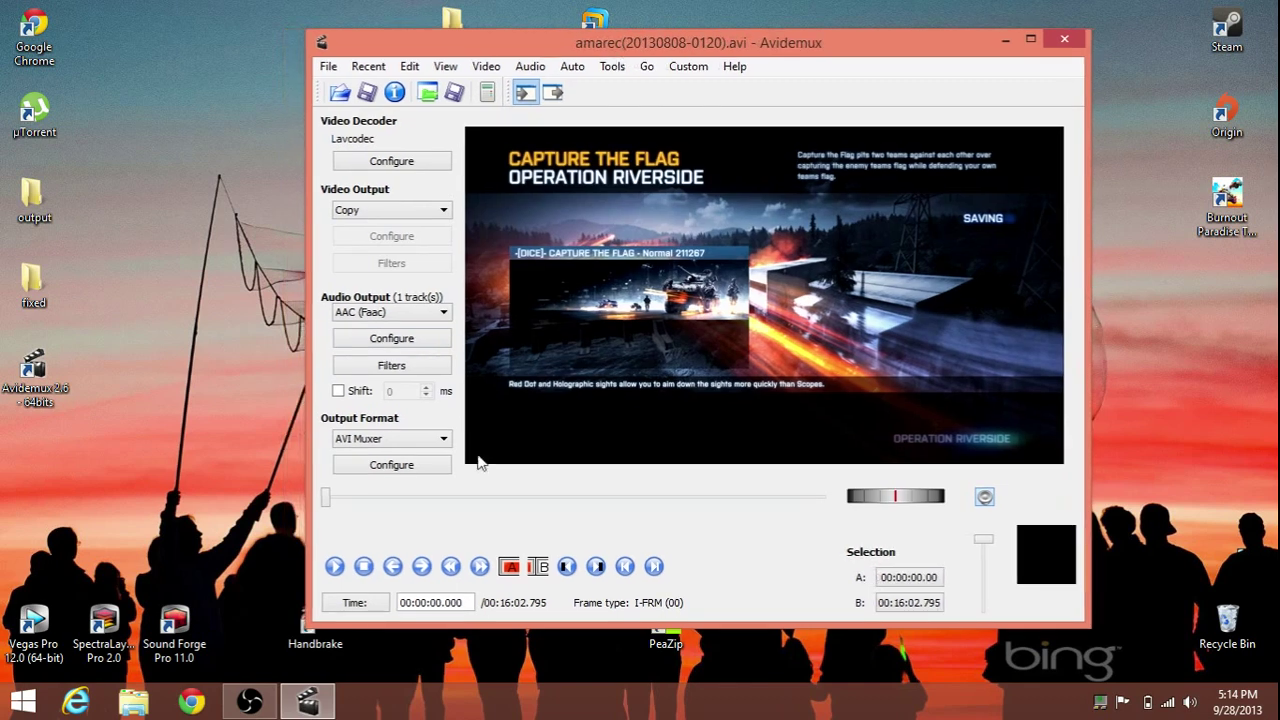
pyautogui.click(371, 441)
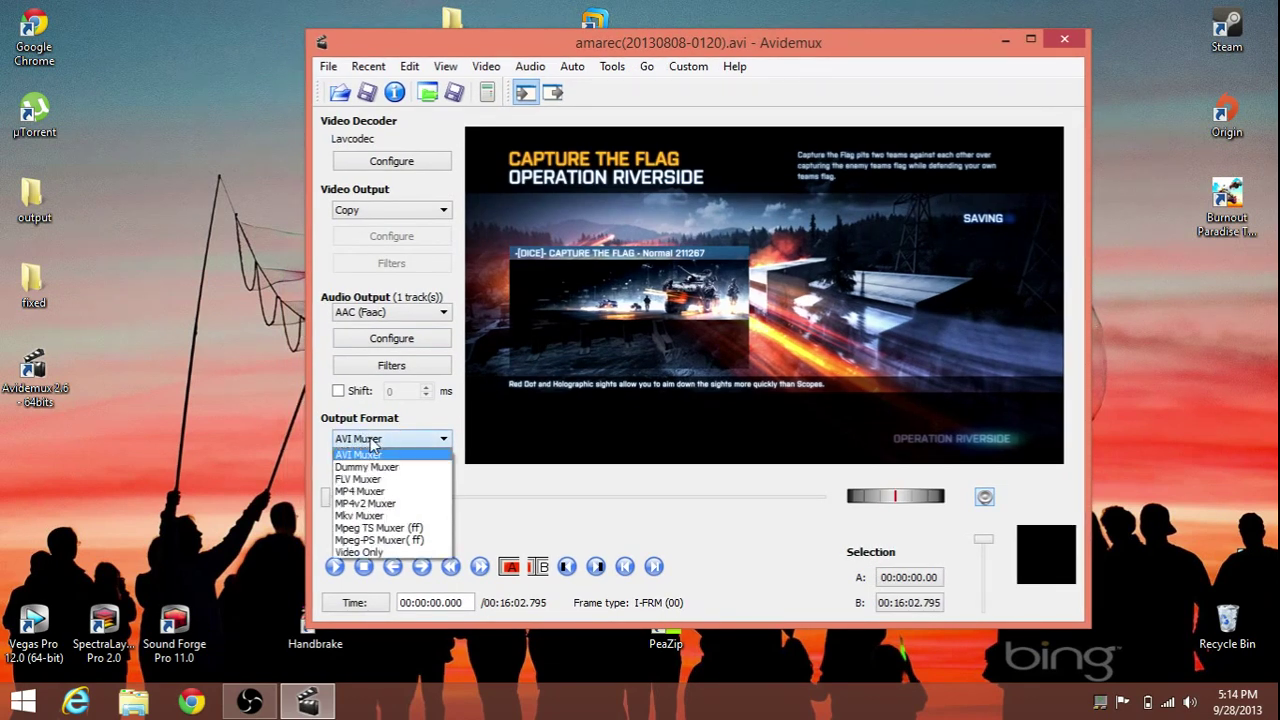
pyautogui.click(364, 491)
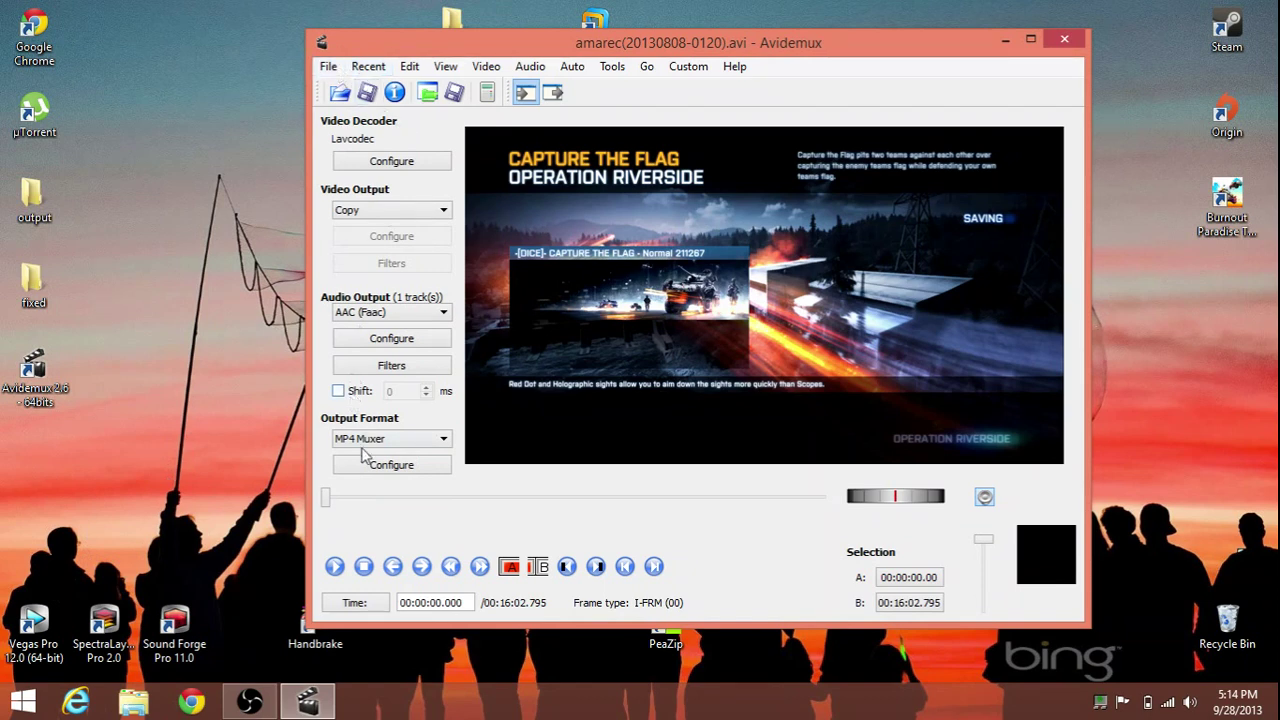
# Step: Save the video as 'converted' on the desktop, keep MP4 output, then close Avidemux
pyautogui.click(368, 92)
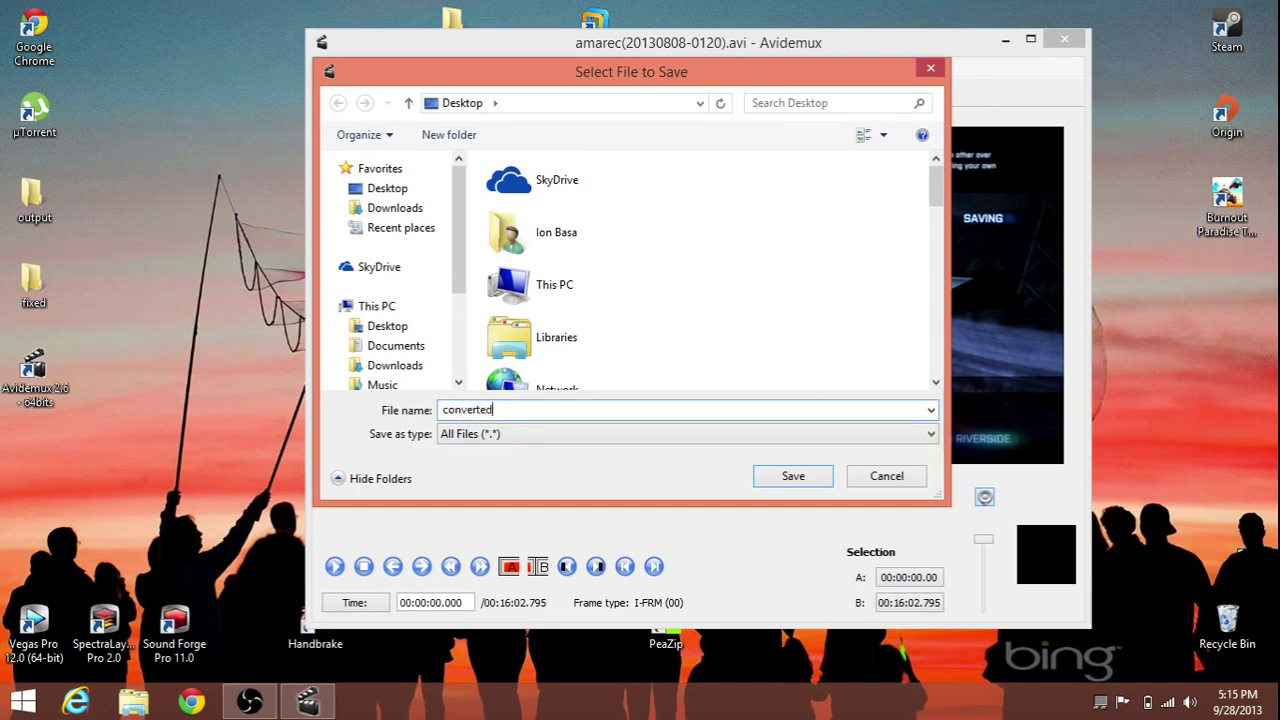
pyautogui.press('Return')
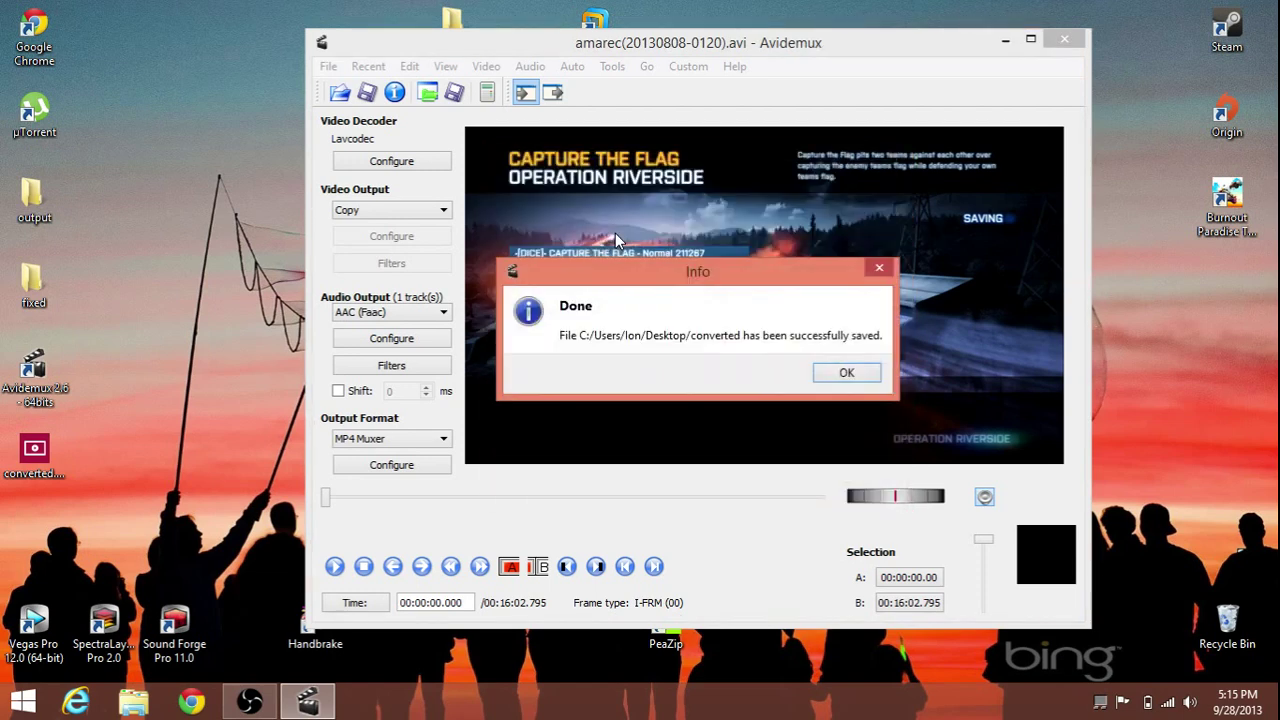
pyautogui.press('Return')
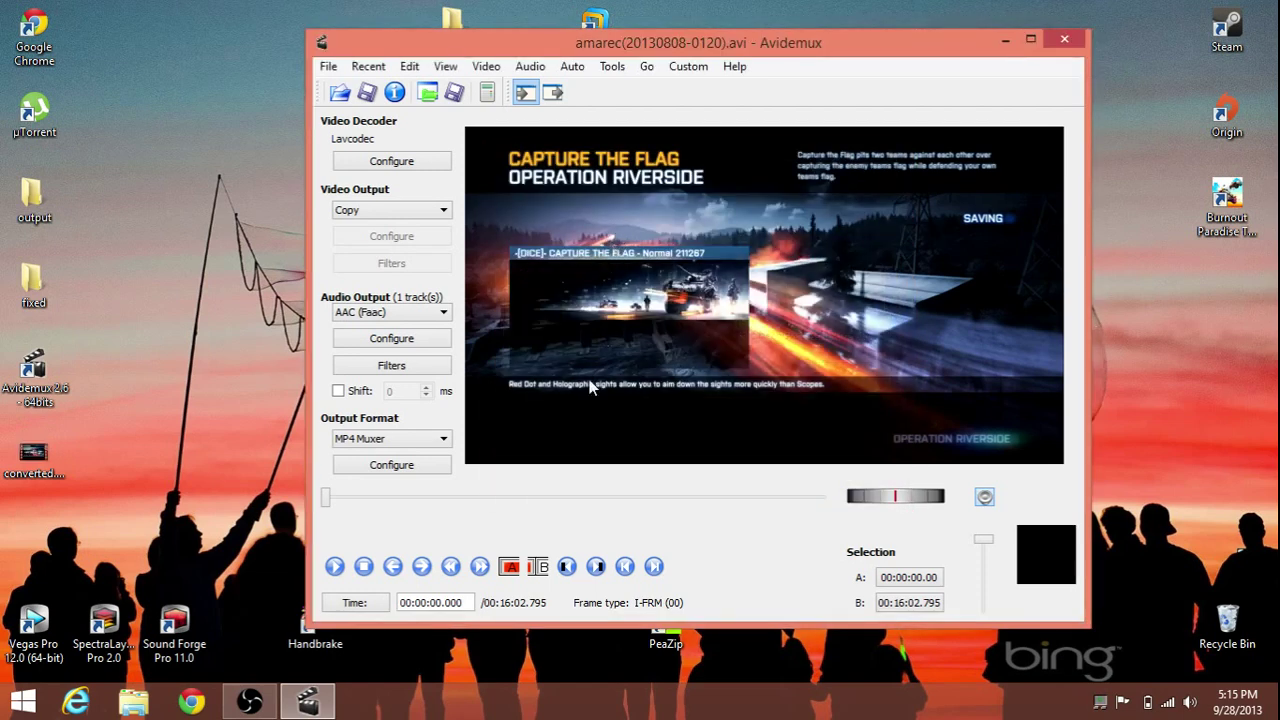
pyautogui.click(425, 438)
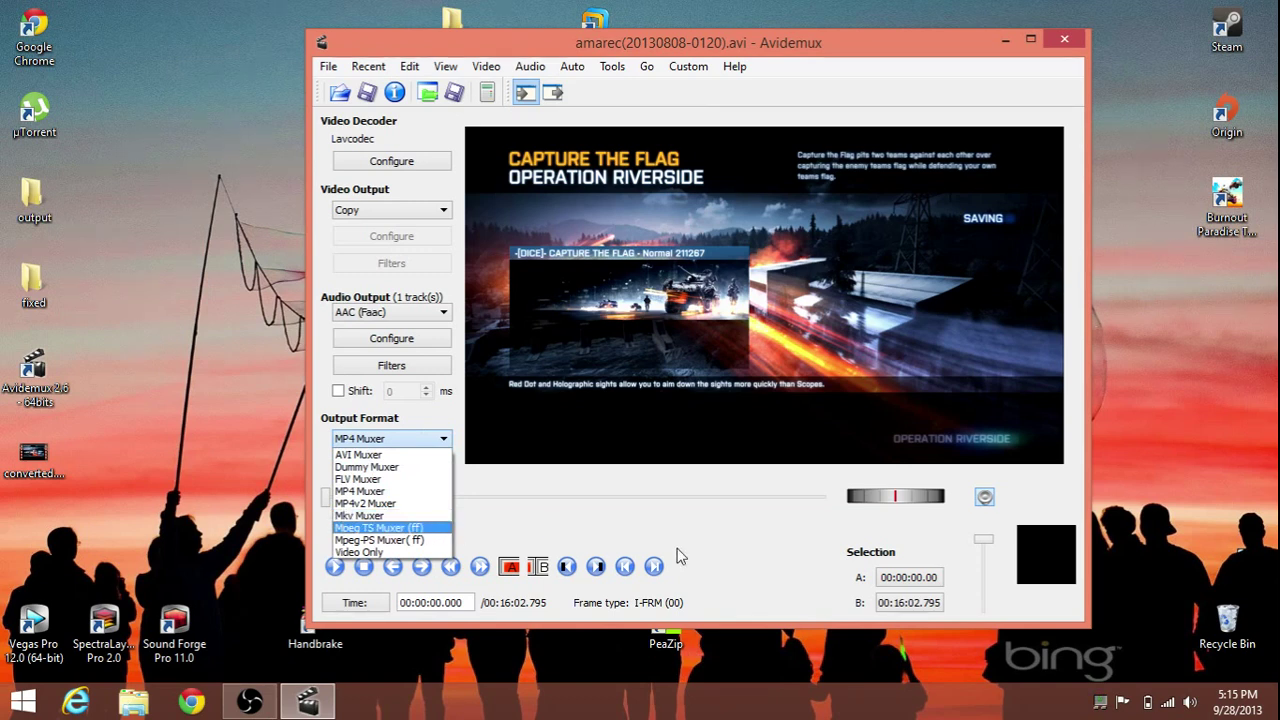
pyautogui.click(469, 529)
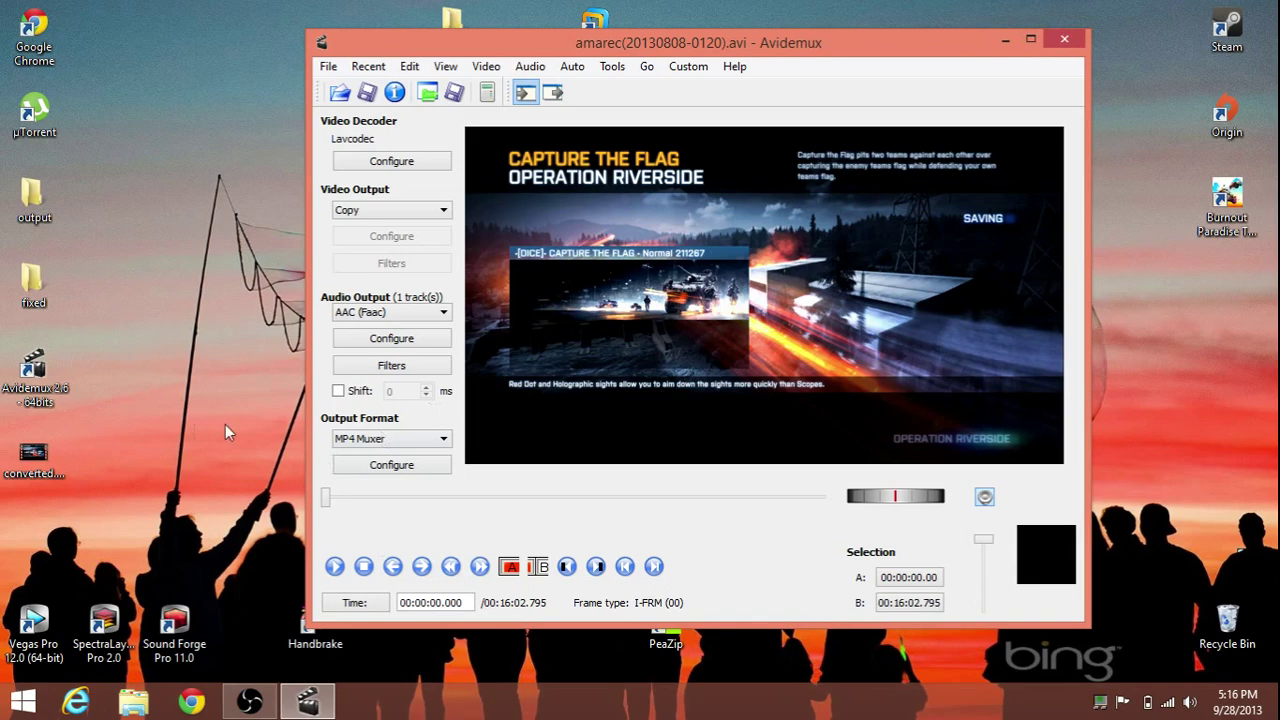
pyautogui.click(1064, 39)
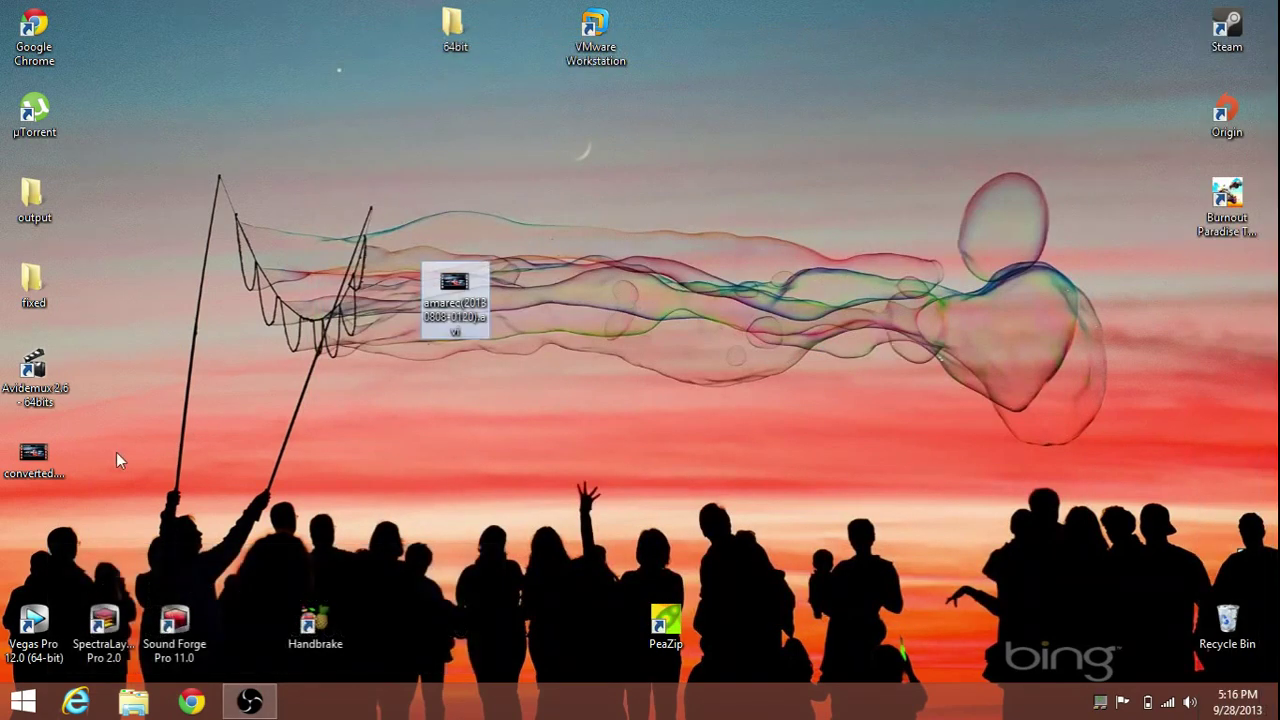
# Step: Open converted.mp4 in Vegas Pro with matched project settings, play briefly, and close without saving
pyautogui.click(65, 447)
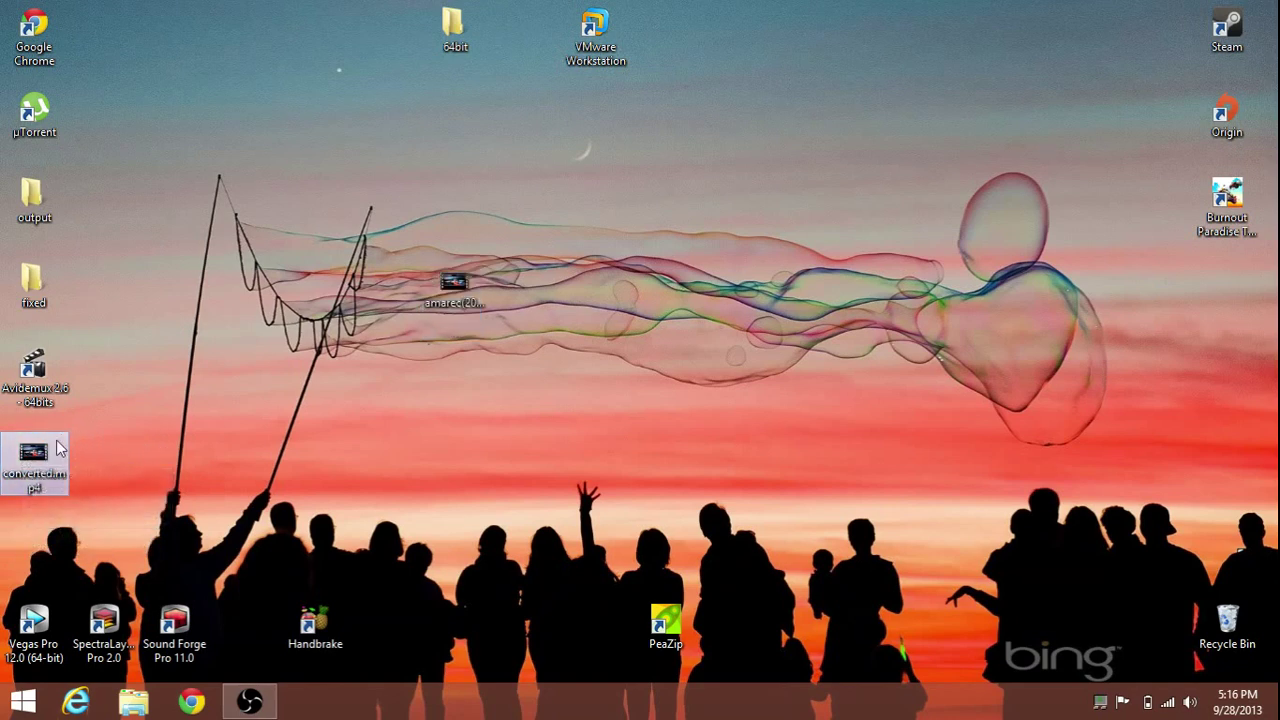
pyautogui.moveTo(58, 447); pyautogui.dragTo(33, 624)
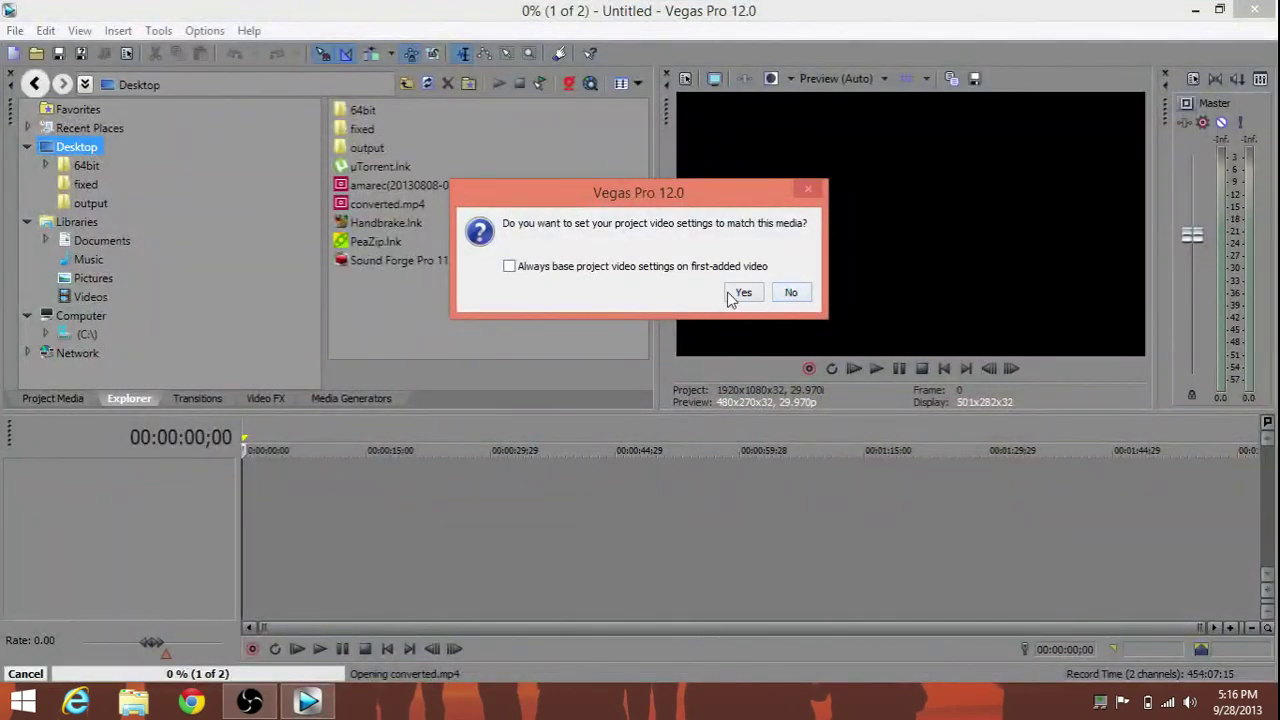
pyautogui.click(736, 292)
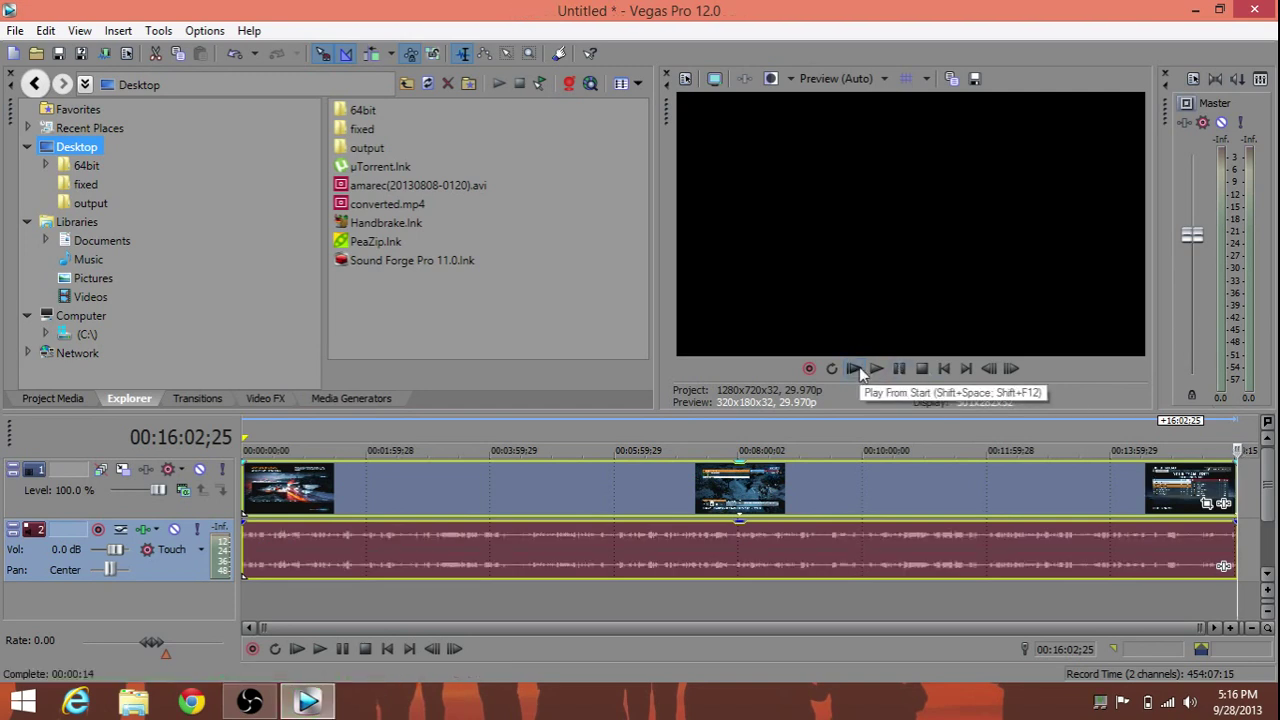
pyautogui.click(859, 367)
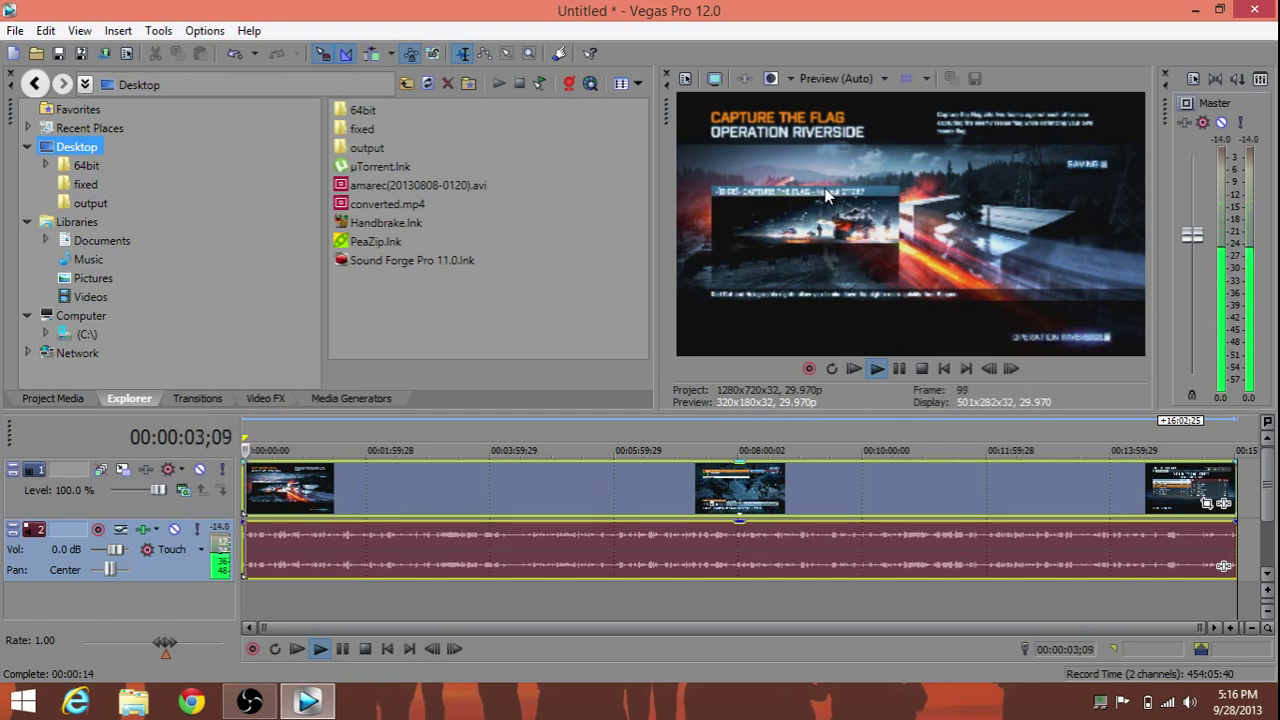
pyautogui.click(899, 369)
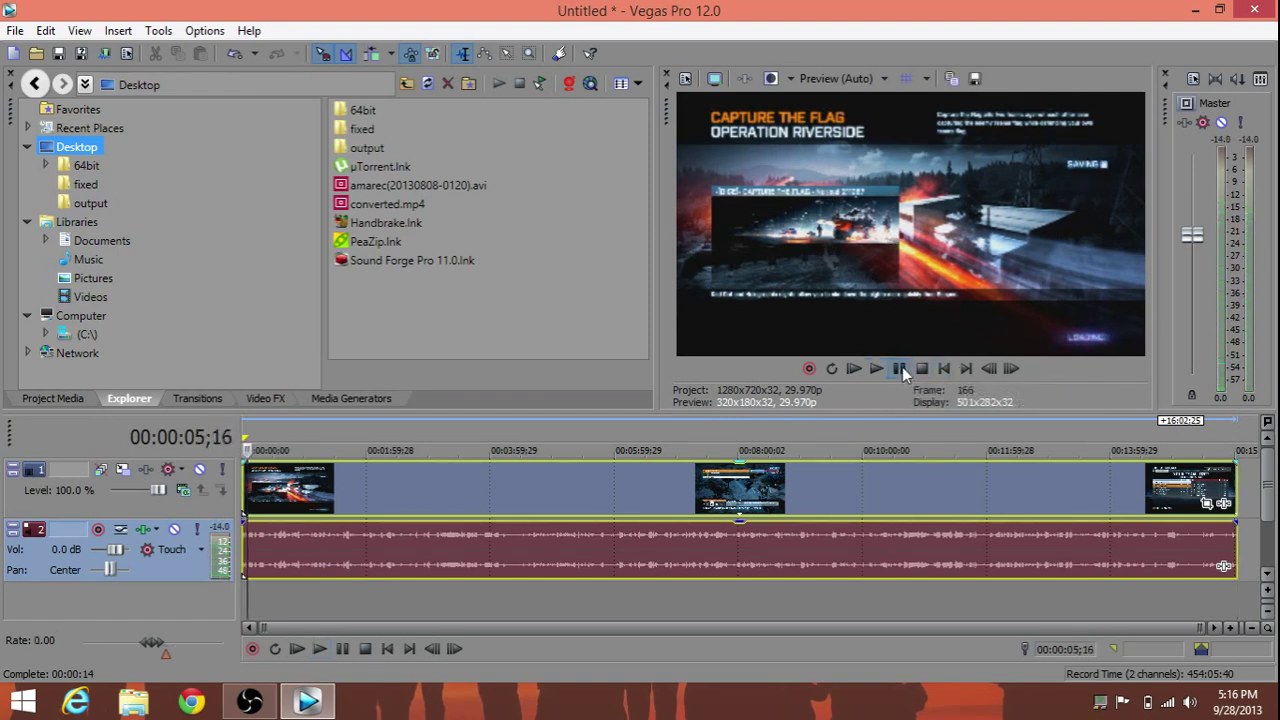
pyautogui.click(1240, 8)
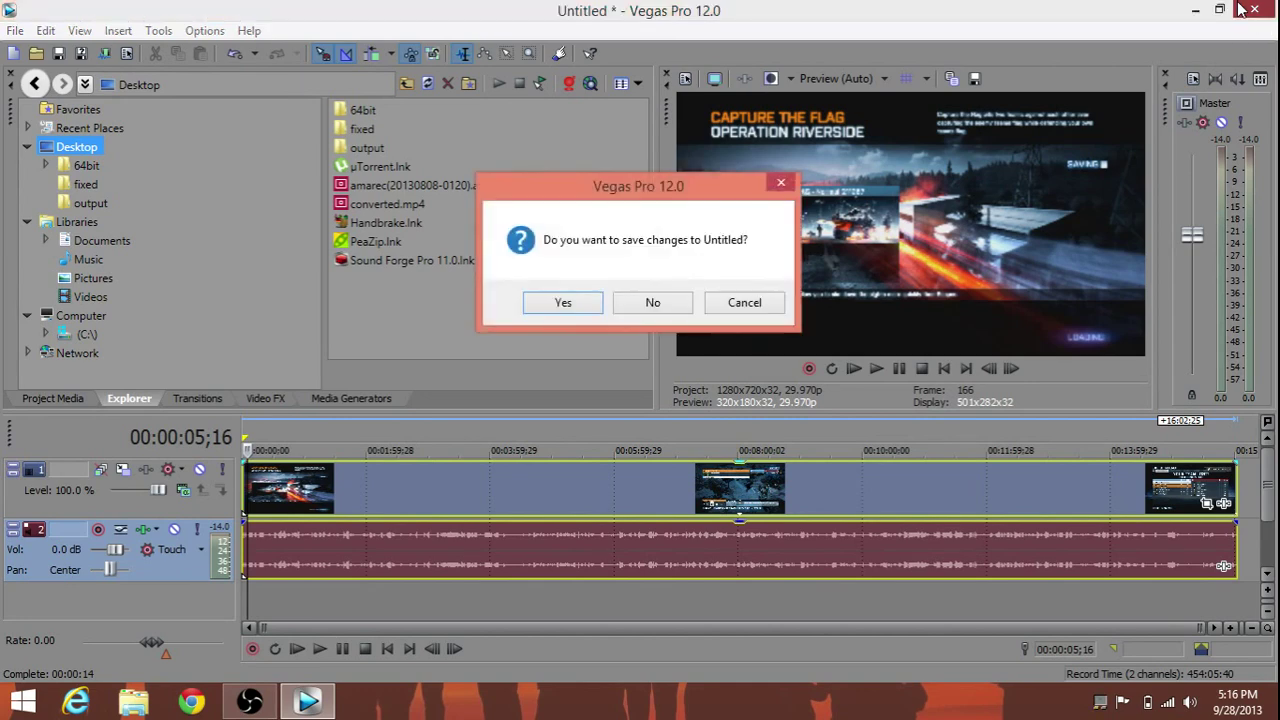
pyautogui.click(666, 307)
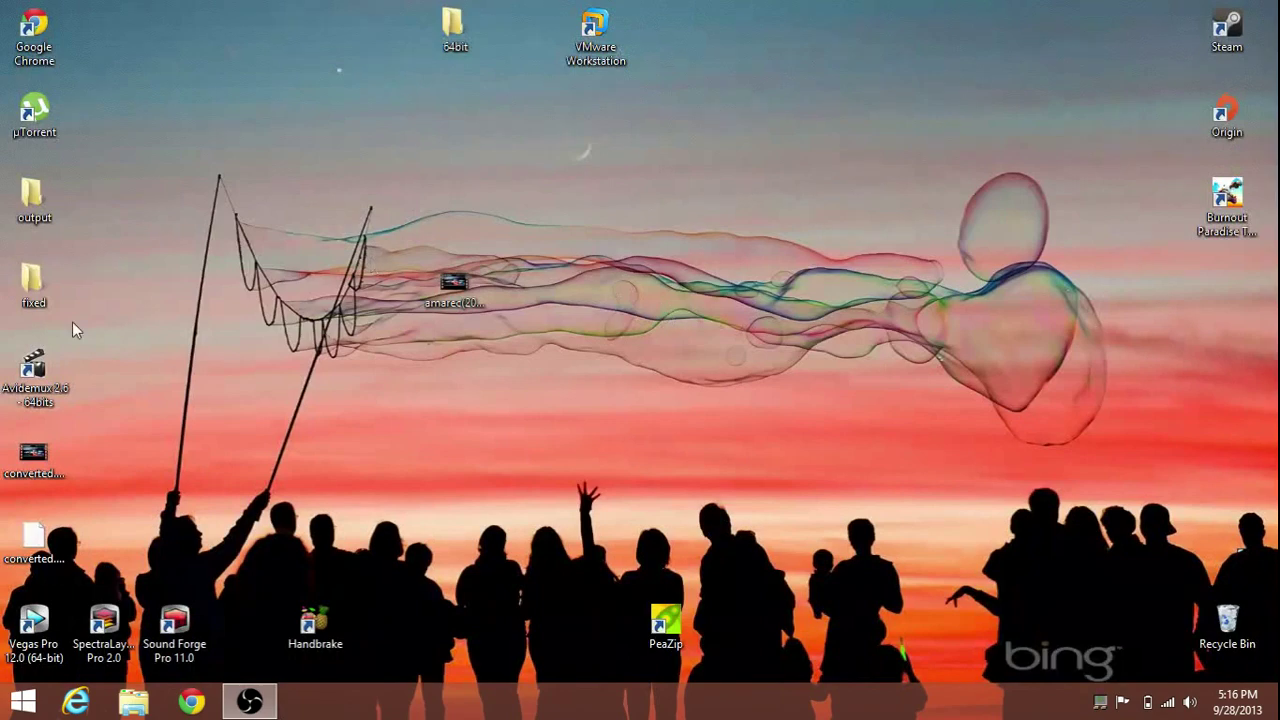
# Step: Play converted.mp4 in the Windows Video app, then return to the desktop
pyautogui.doubleClick(62, 470)
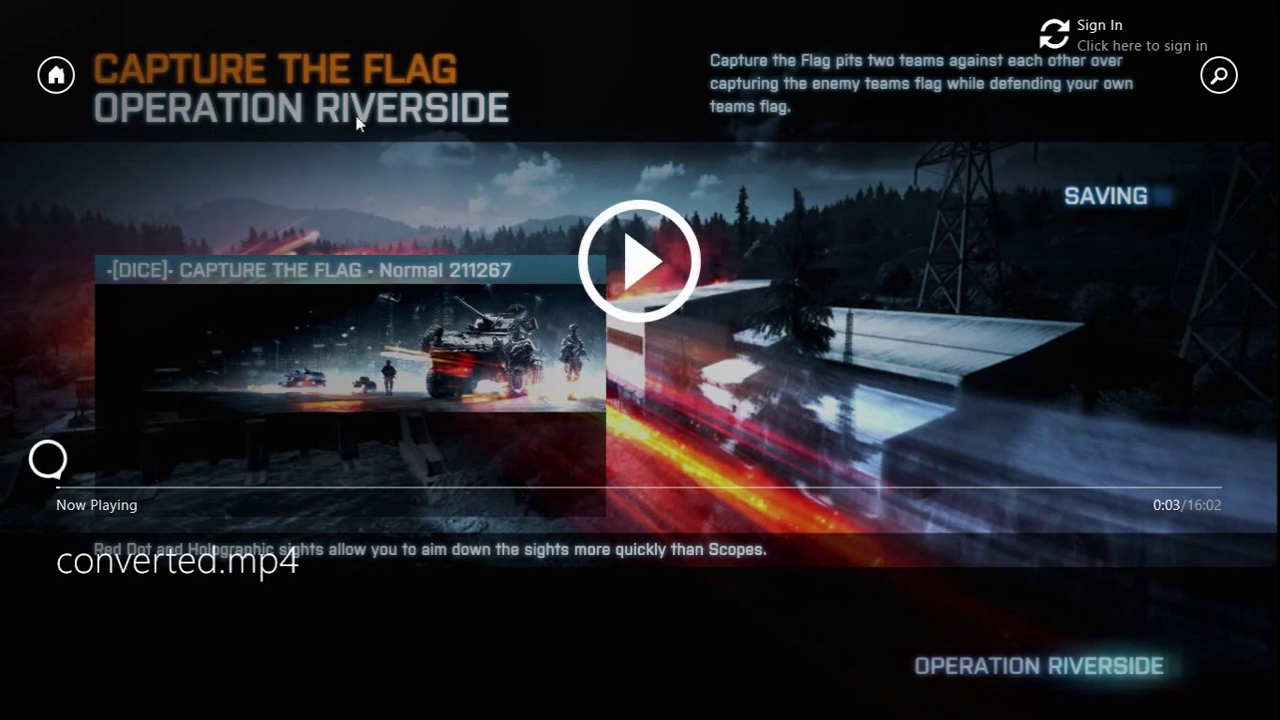
pyautogui.click(30, 25)
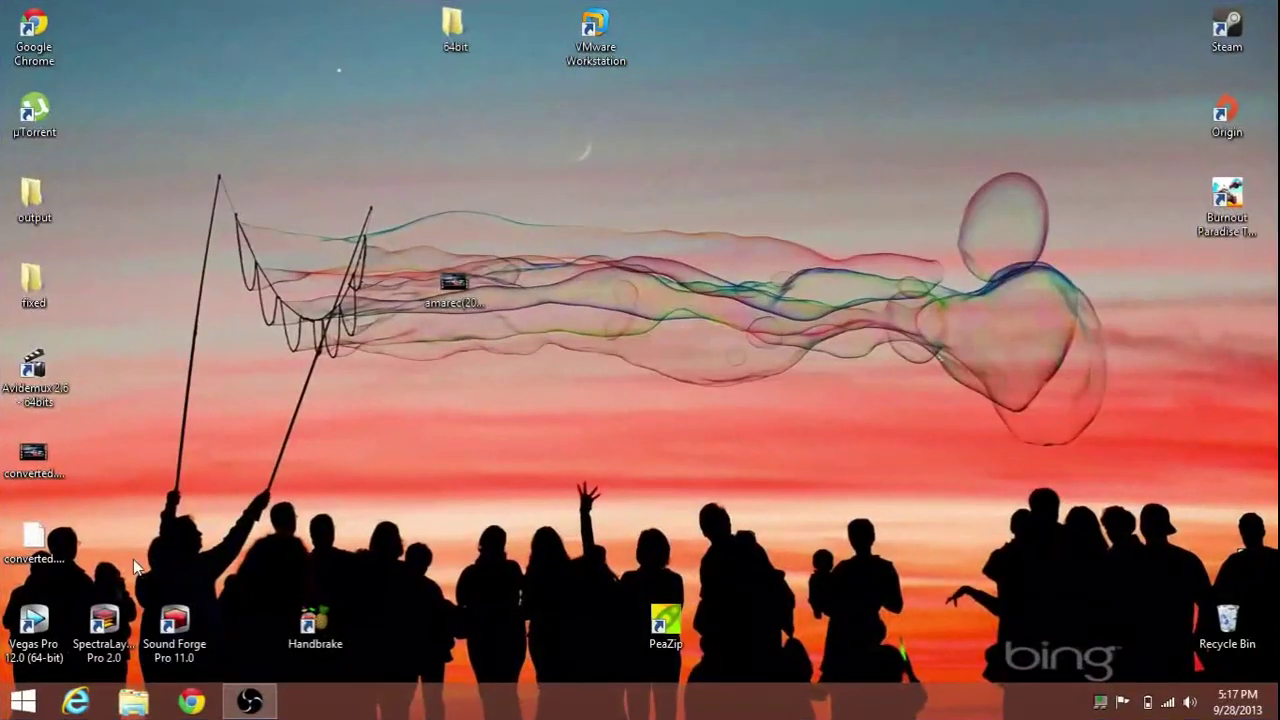
# Step: Add converted.mp4 to the Windows Media Player library, play two seconds, pause, and close
pyautogui.click(22, 702)
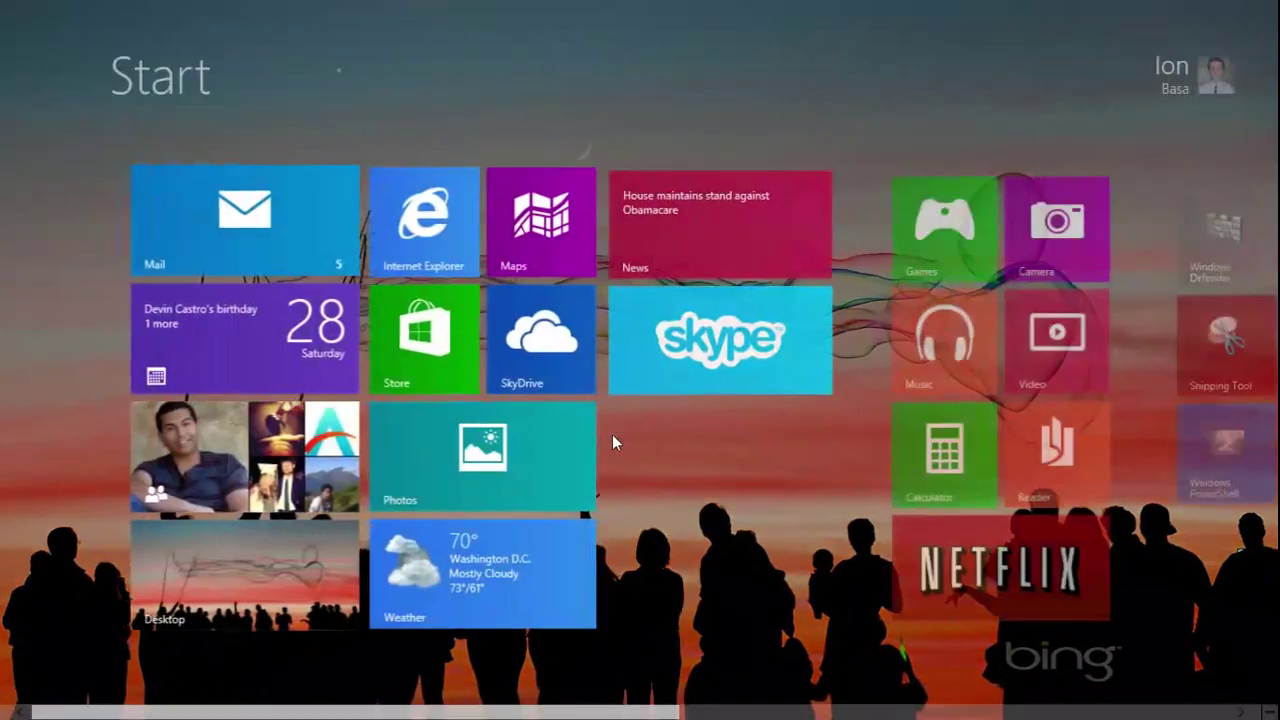
pyautogui.scroll(-5, 614, 441)
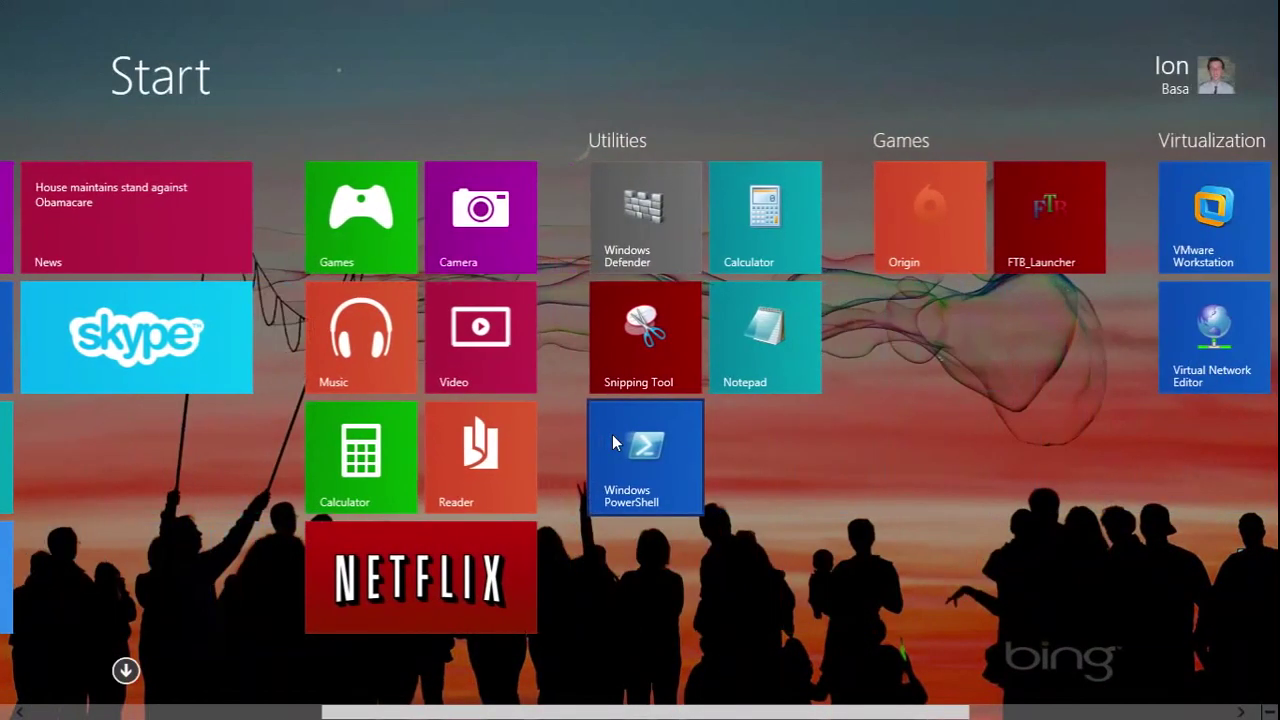
pyautogui.scroll(-5, 614, 443)
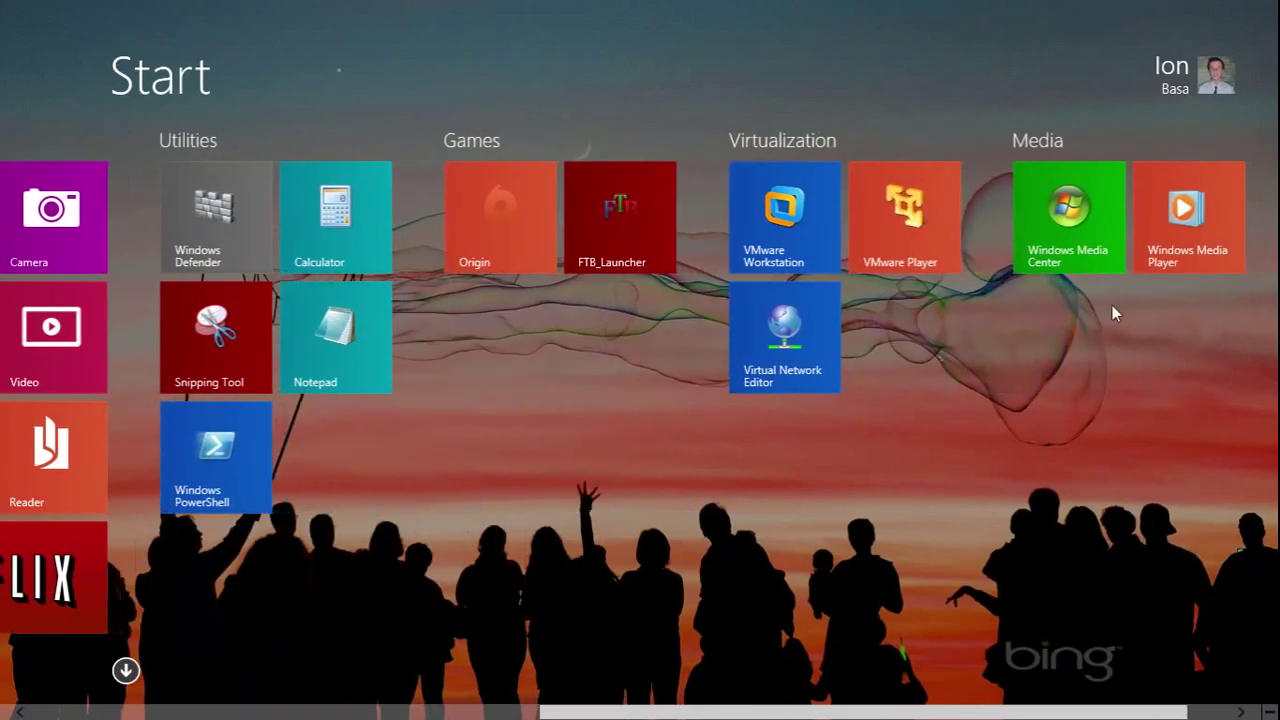
pyautogui.click(1187, 216)
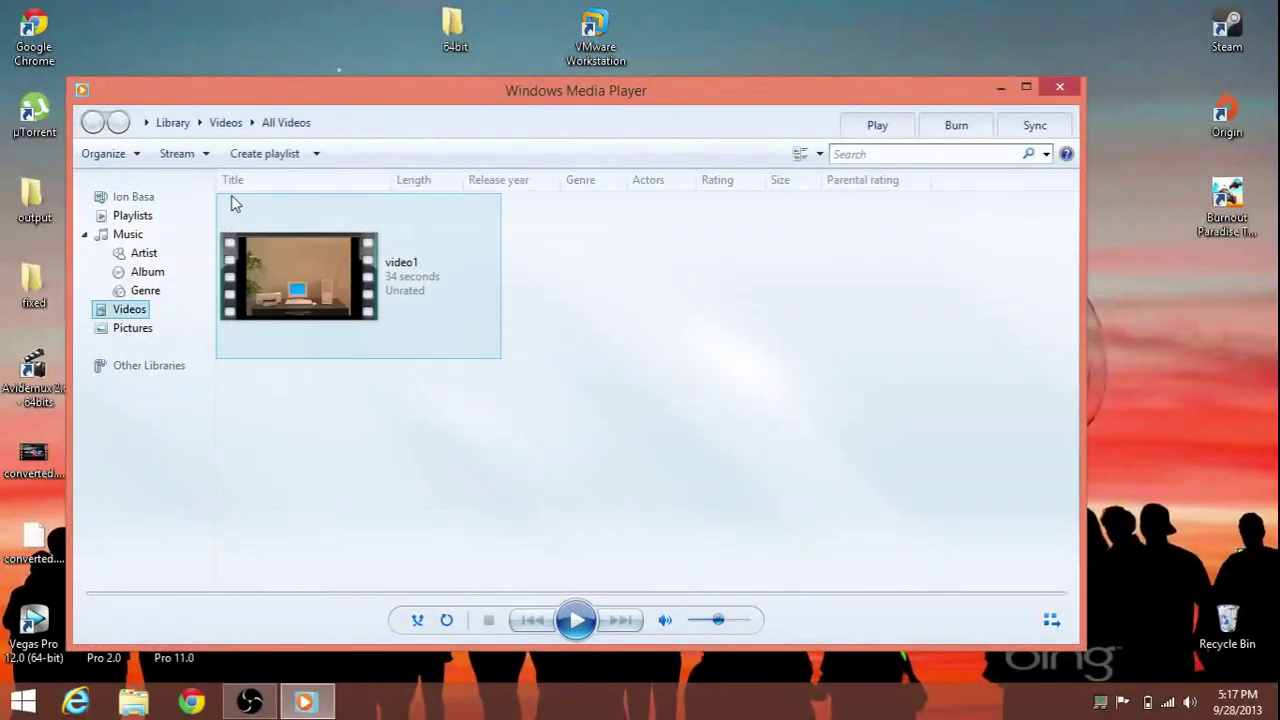
pyautogui.moveTo(425, 87); pyautogui.dragTo(590, 57)
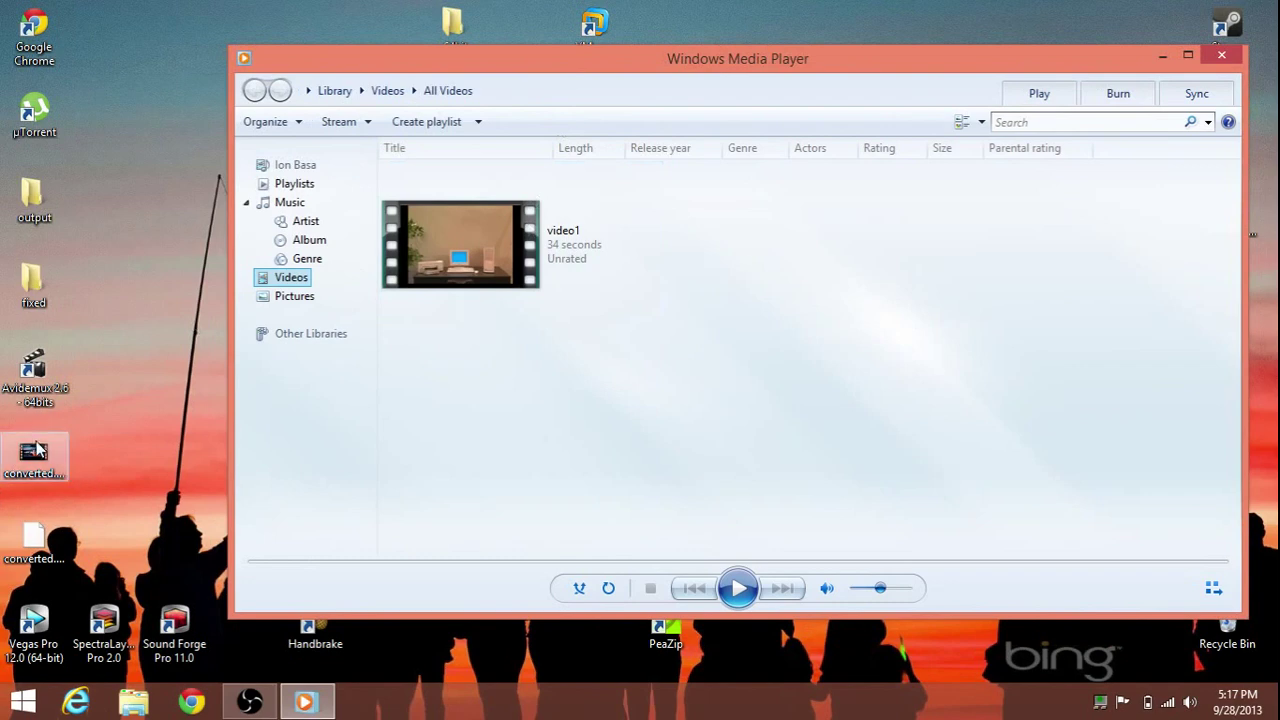
pyautogui.moveTo(36, 450); pyautogui.dragTo(595, 373)
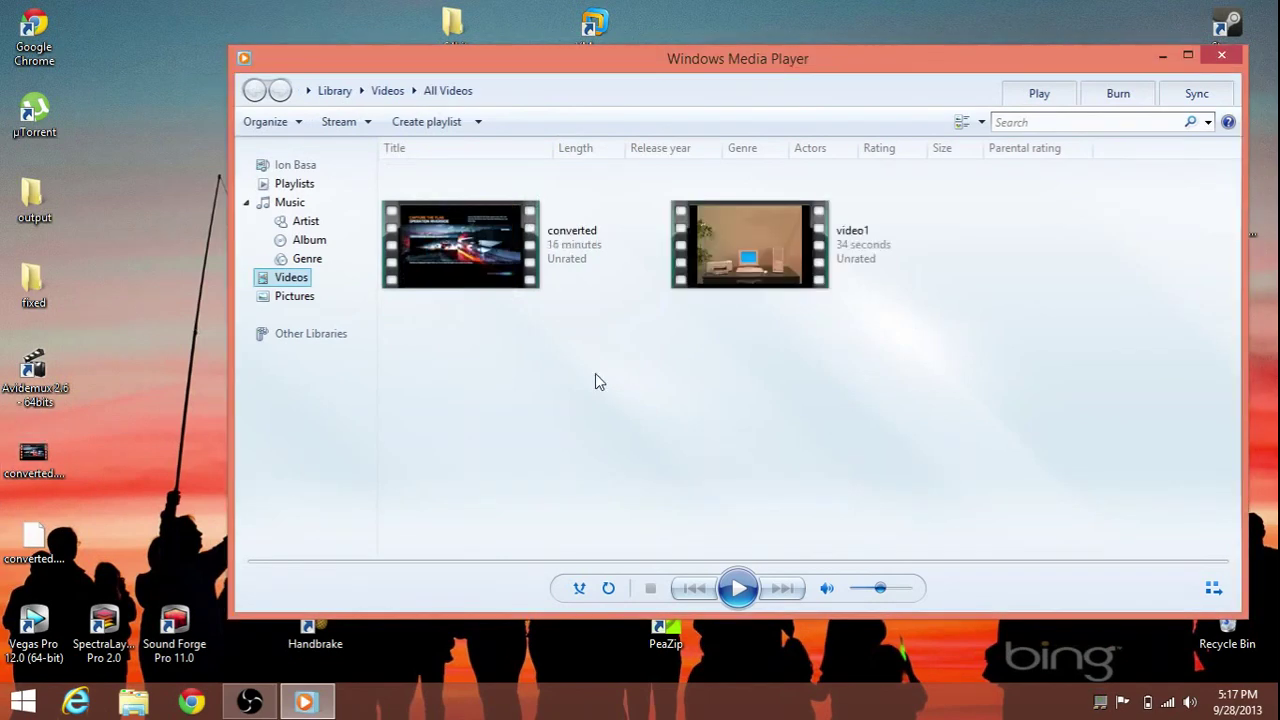
pyautogui.doubleClick(556, 254)
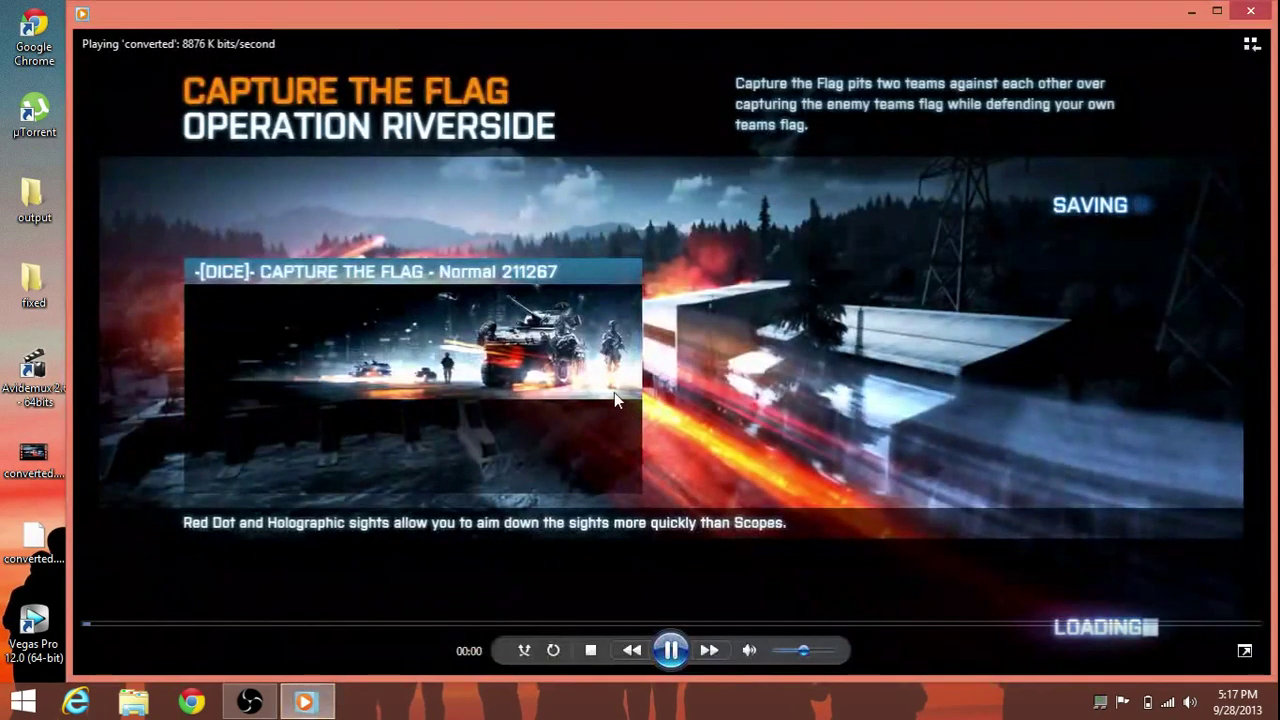
pyautogui.click(684, 659)
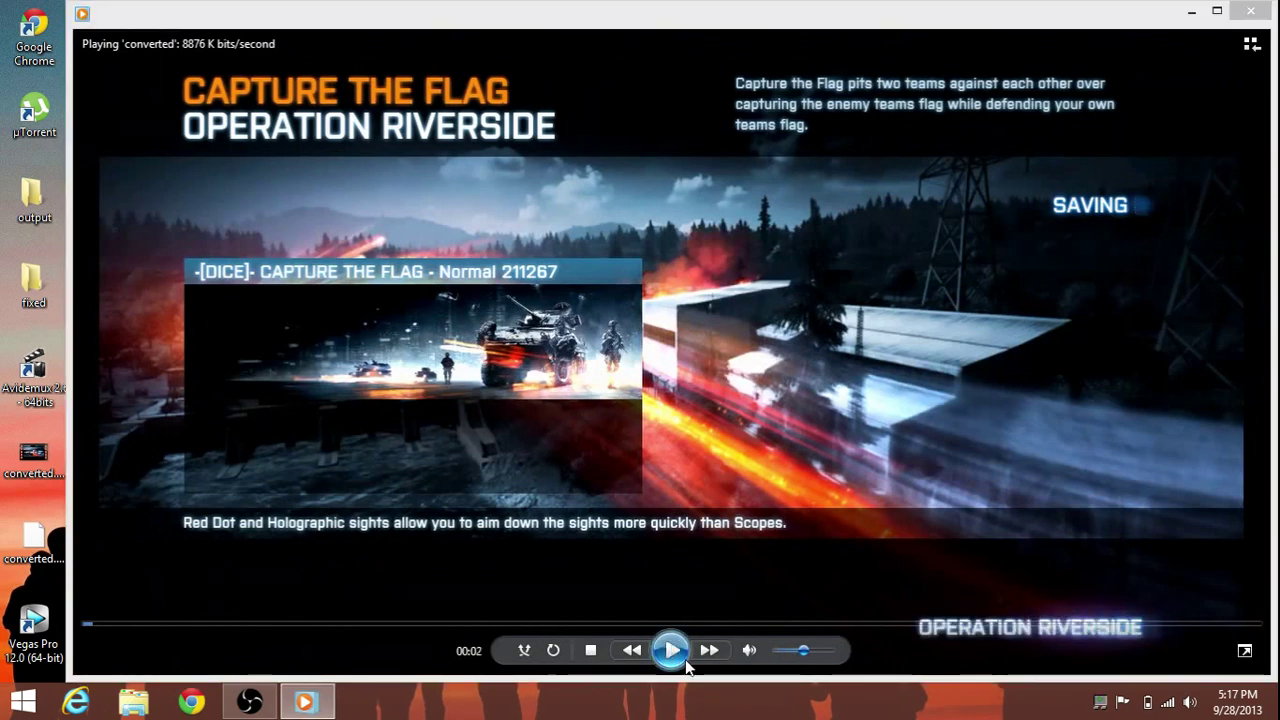
pyautogui.click(1251, 10)
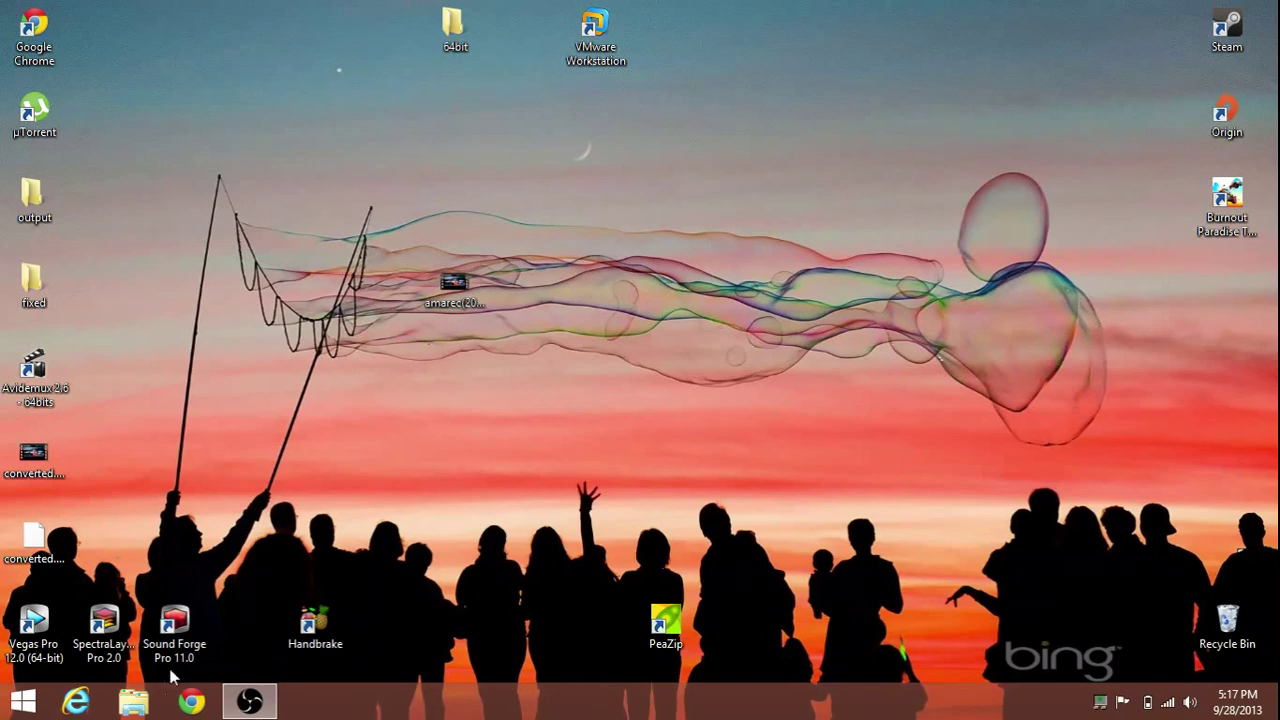
# Step: Restore the Open Broadcaster Software window from the taskbar, with its stream still running
pyautogui.moveTo(249, 700)
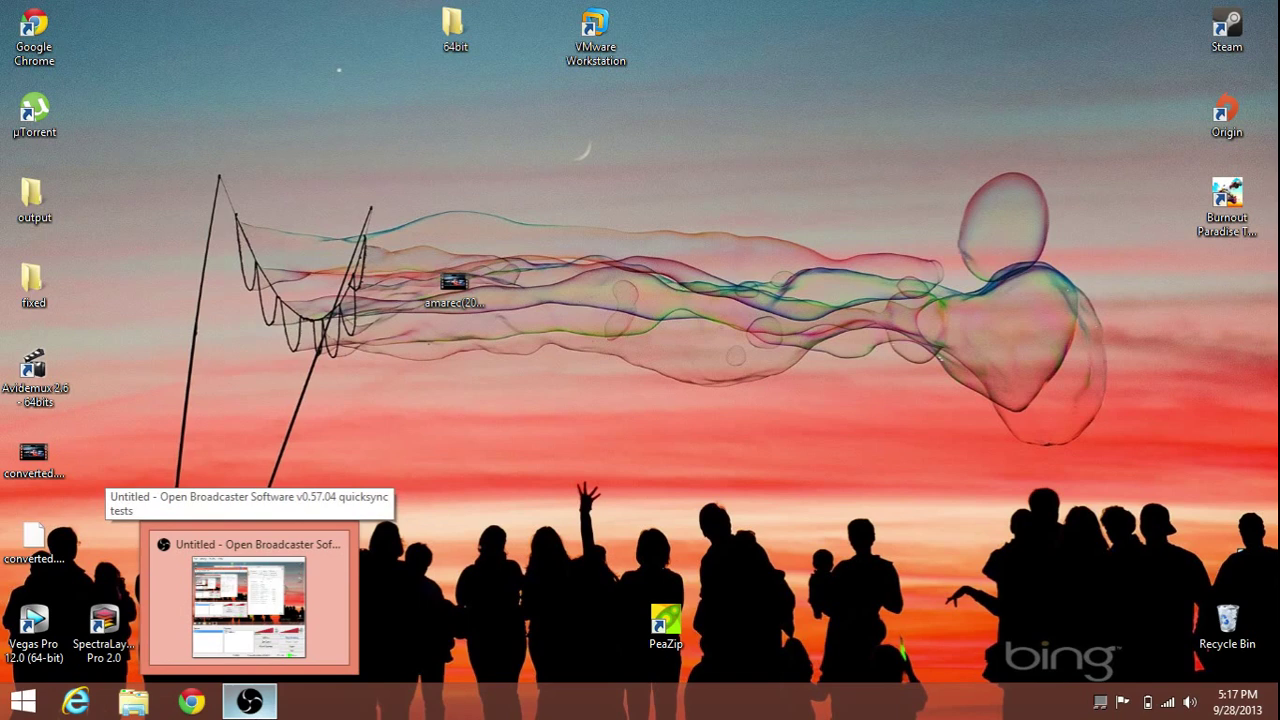
pyautogui.click(262, 703)
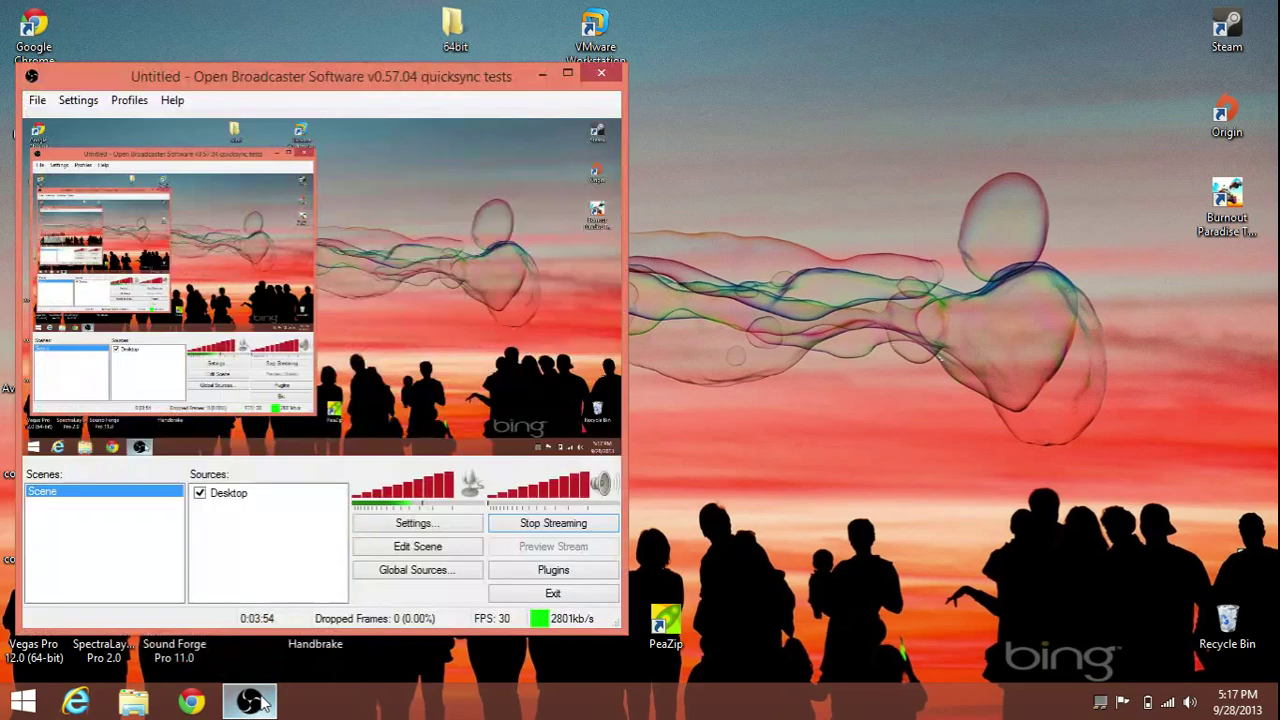